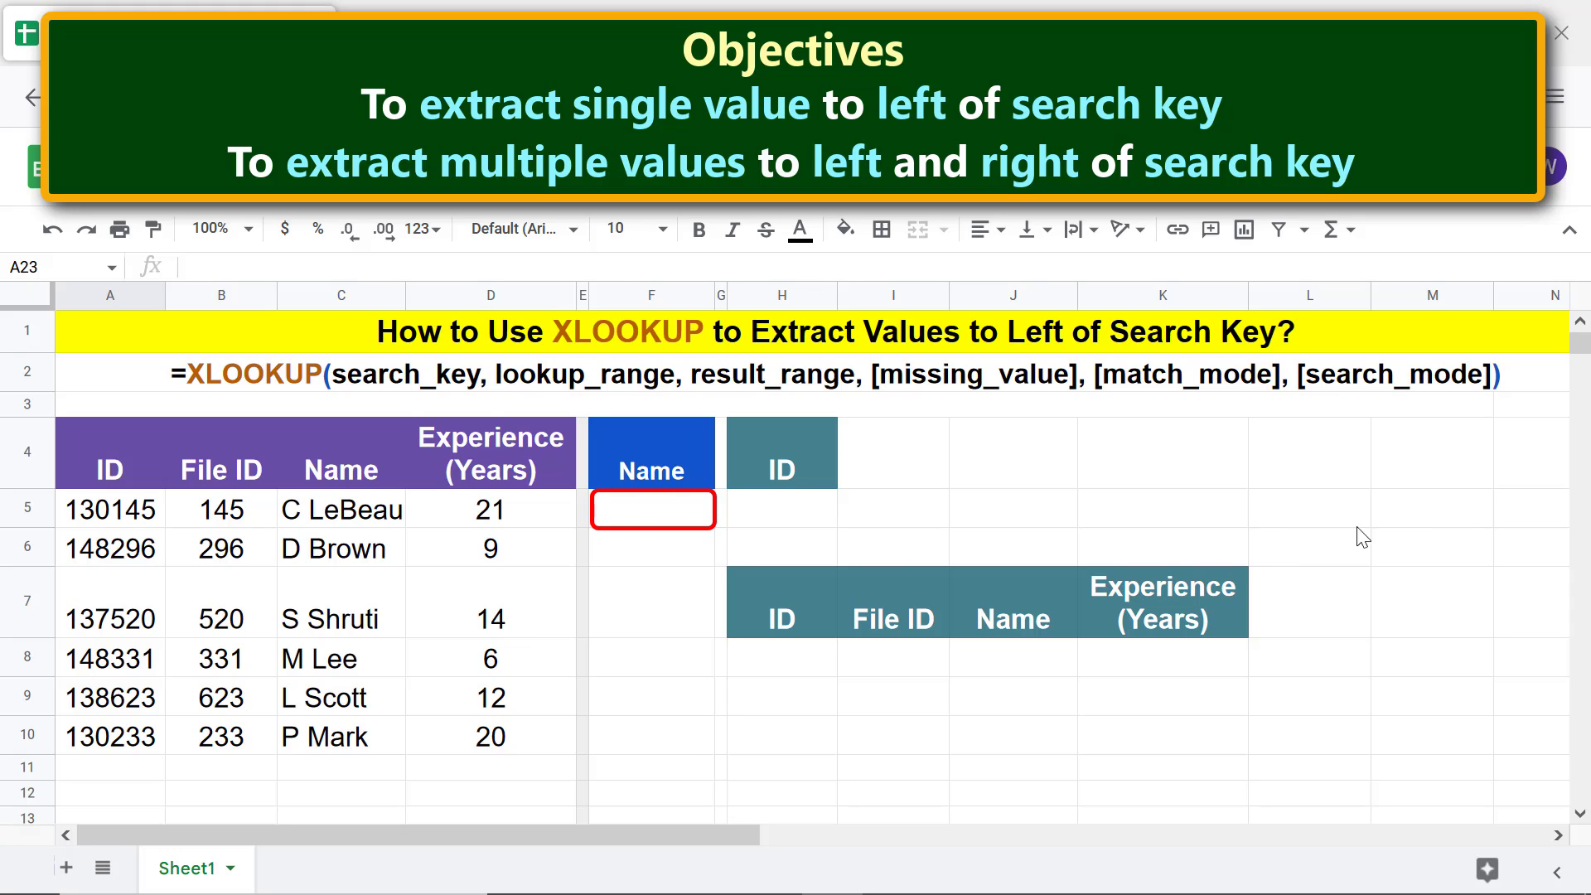
- Enter the person's name from cell C6, in lowercase, as the search key in F5 under the blue Name header
{"action": "left_click", "coordinate": [627, 516]}
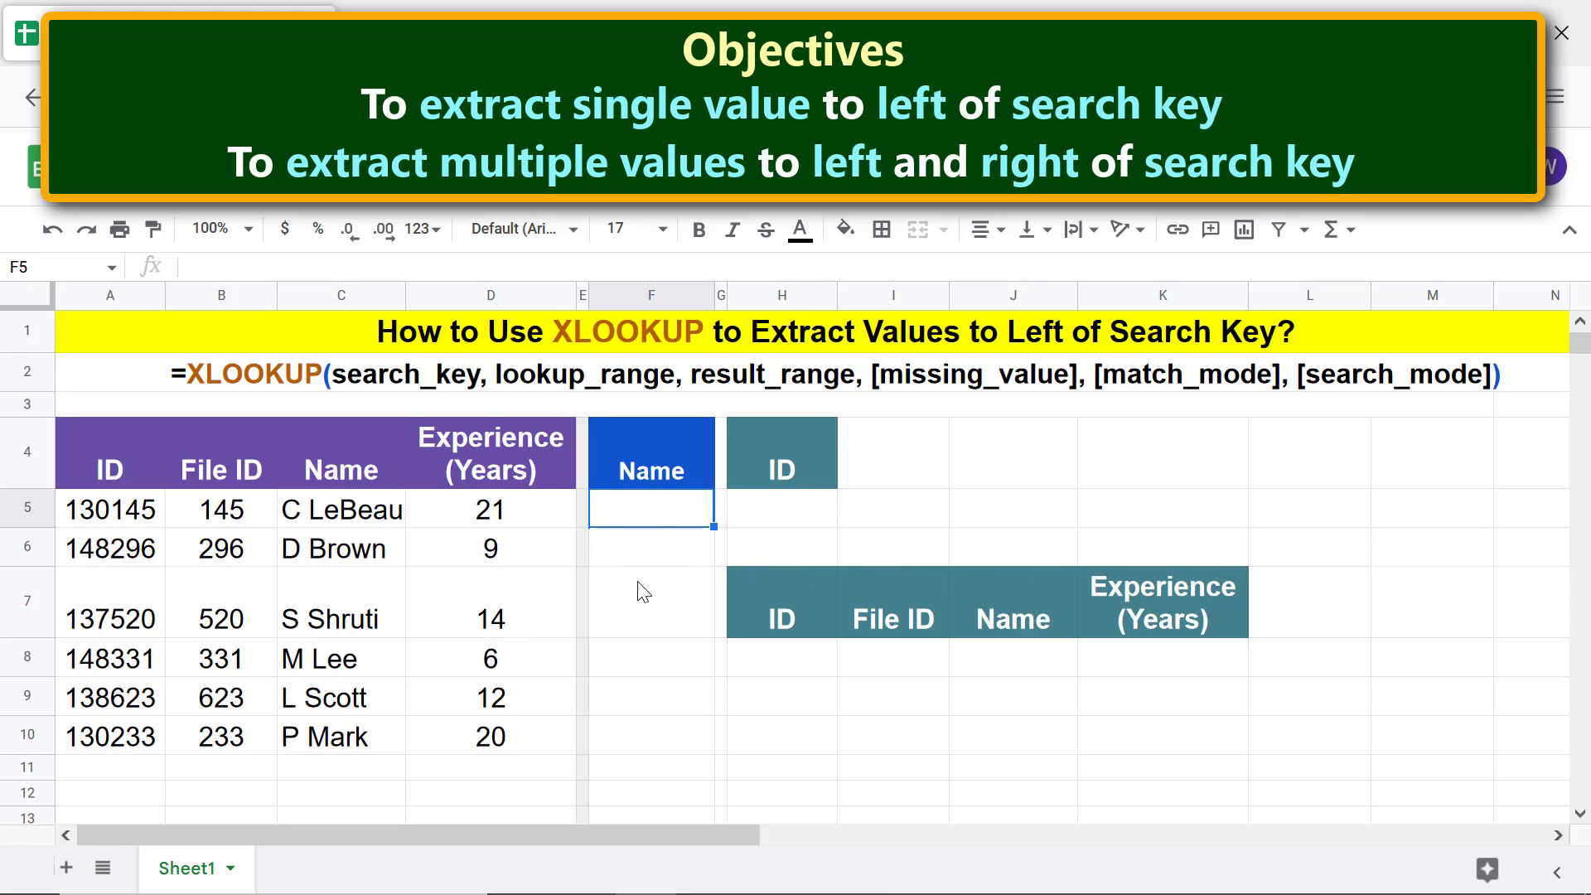
{"action": "type", "text": "d brown"}
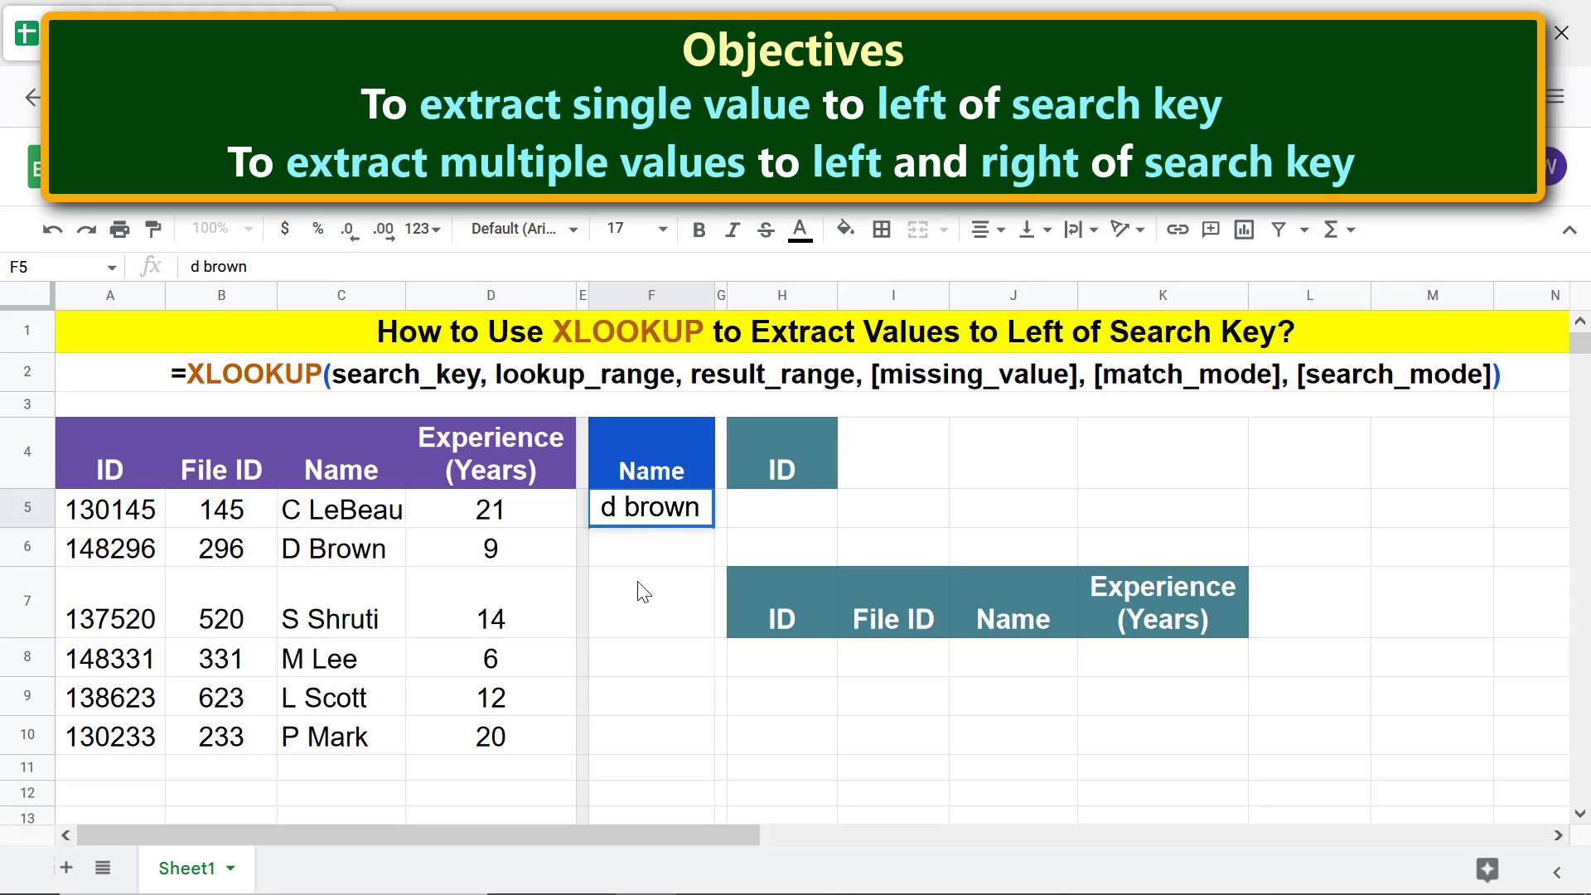
{"action": "key", "text": "Return"}
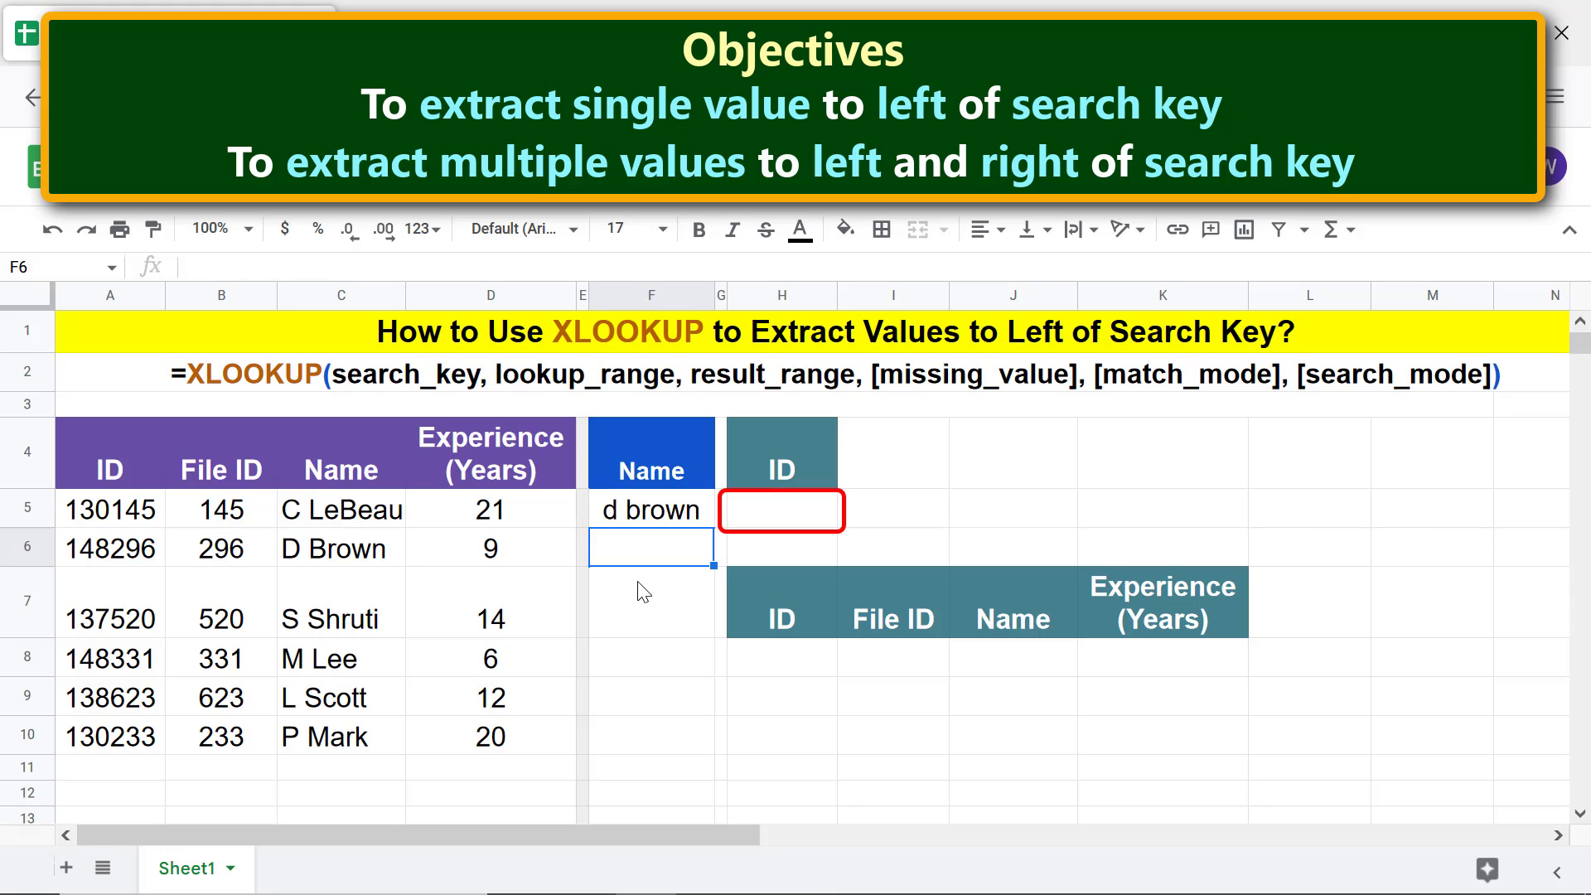
- Look up the matching ID in H5 with =XLOOKUP(F5,C5:C10,A5:A10), using the Name column as lookup range and the ID column as result range
{"action": "left_click", "coordinate": [795, 507]}
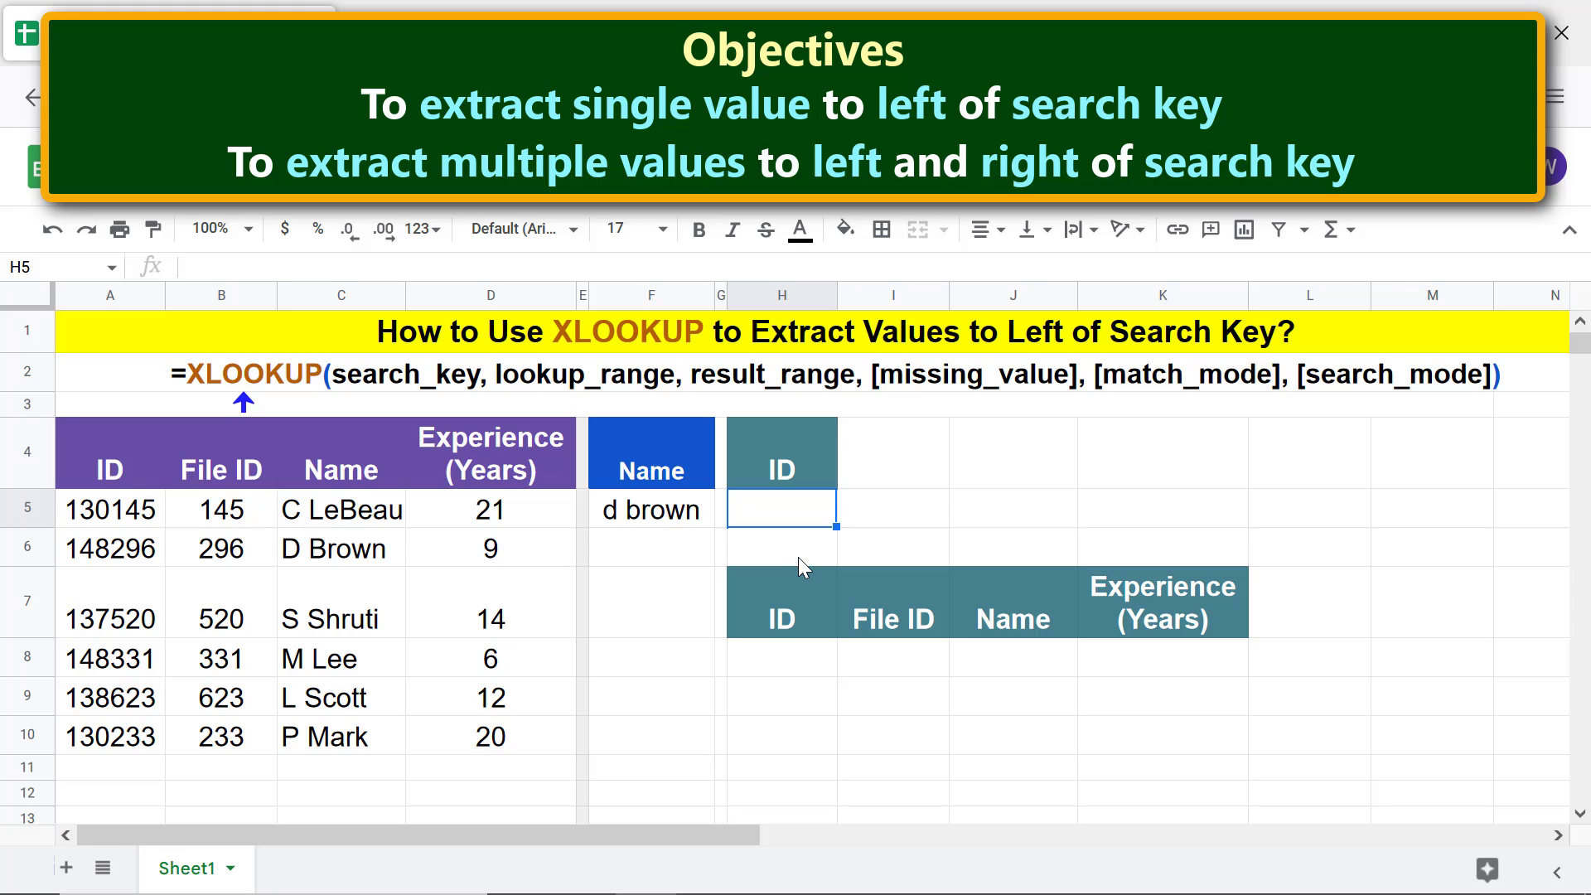
{"action": "type", "text": "=x"}
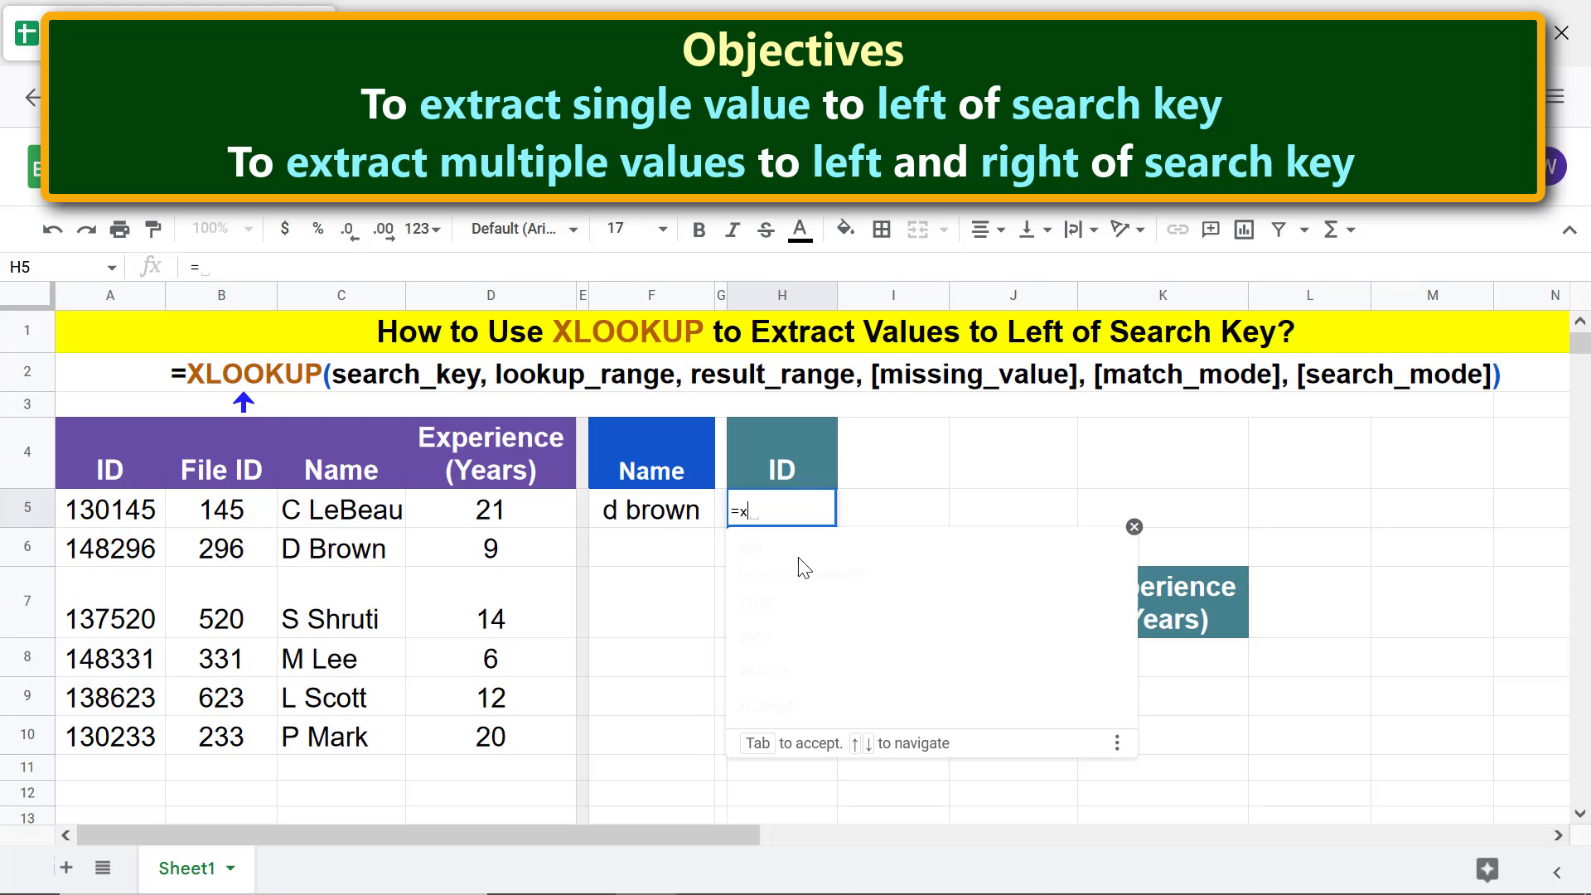
{"action": "type", "text": "l"}
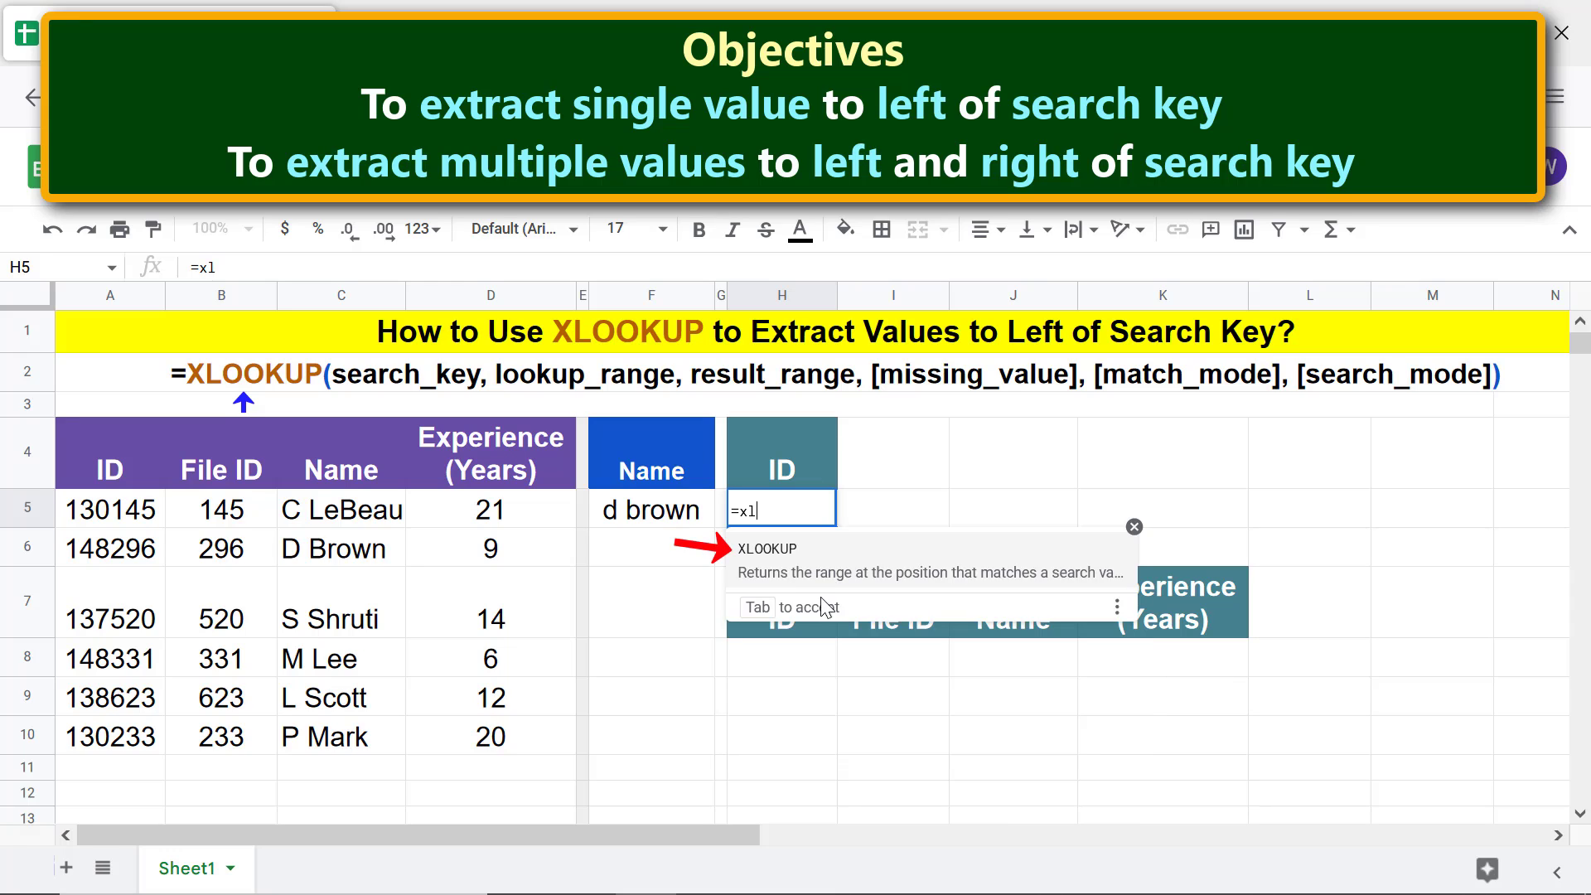
{"action": "left_click", "coordinate": [768, 551]}
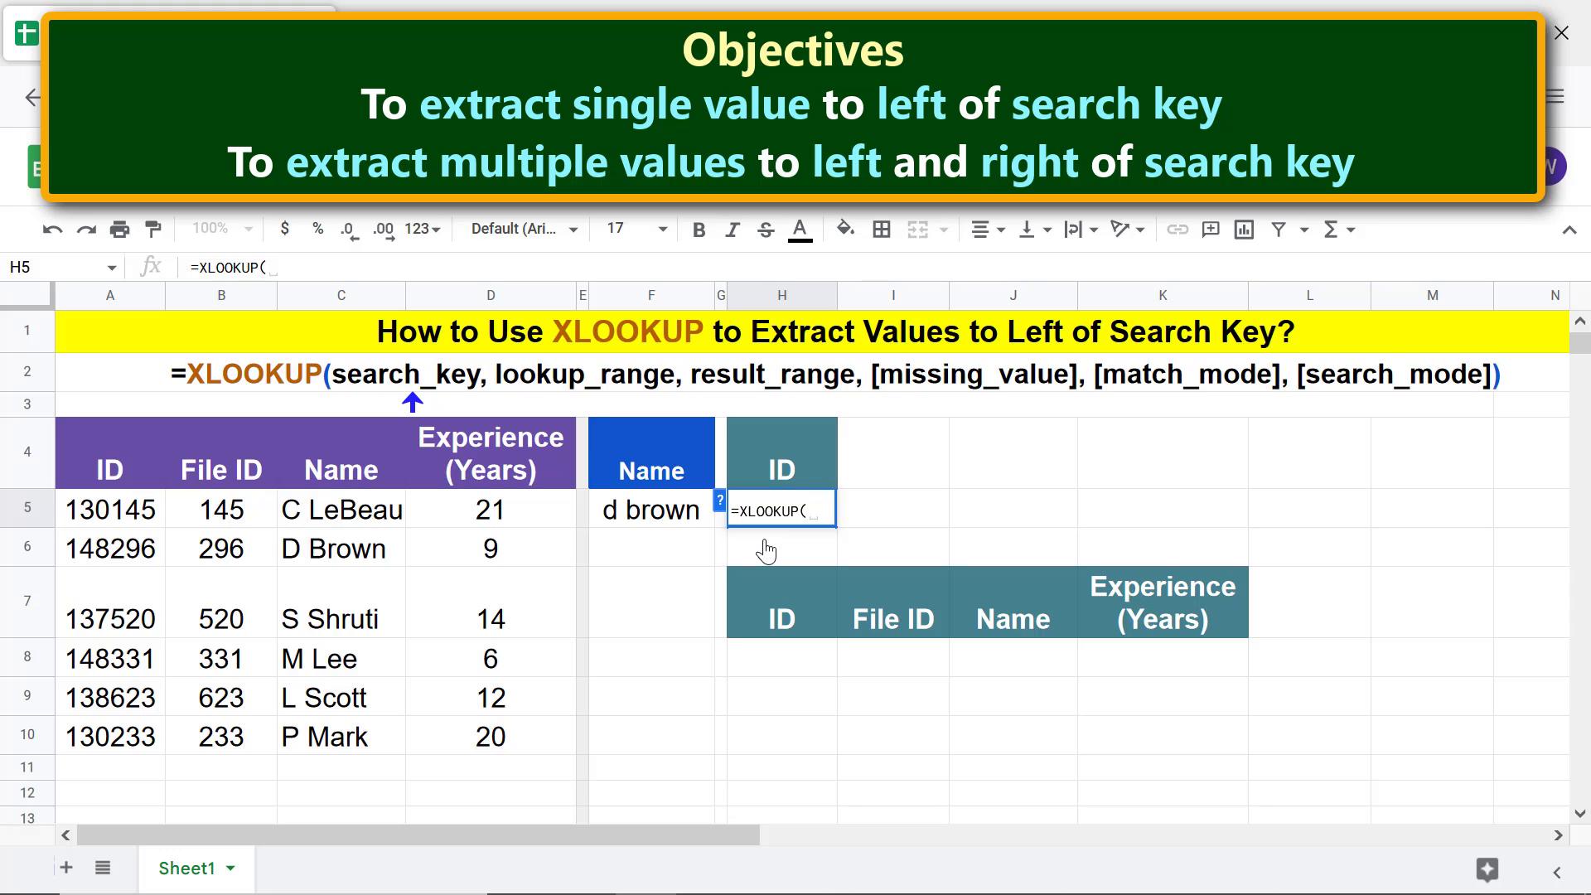
{"action": "left_click", "coordinate": [670, 514]}
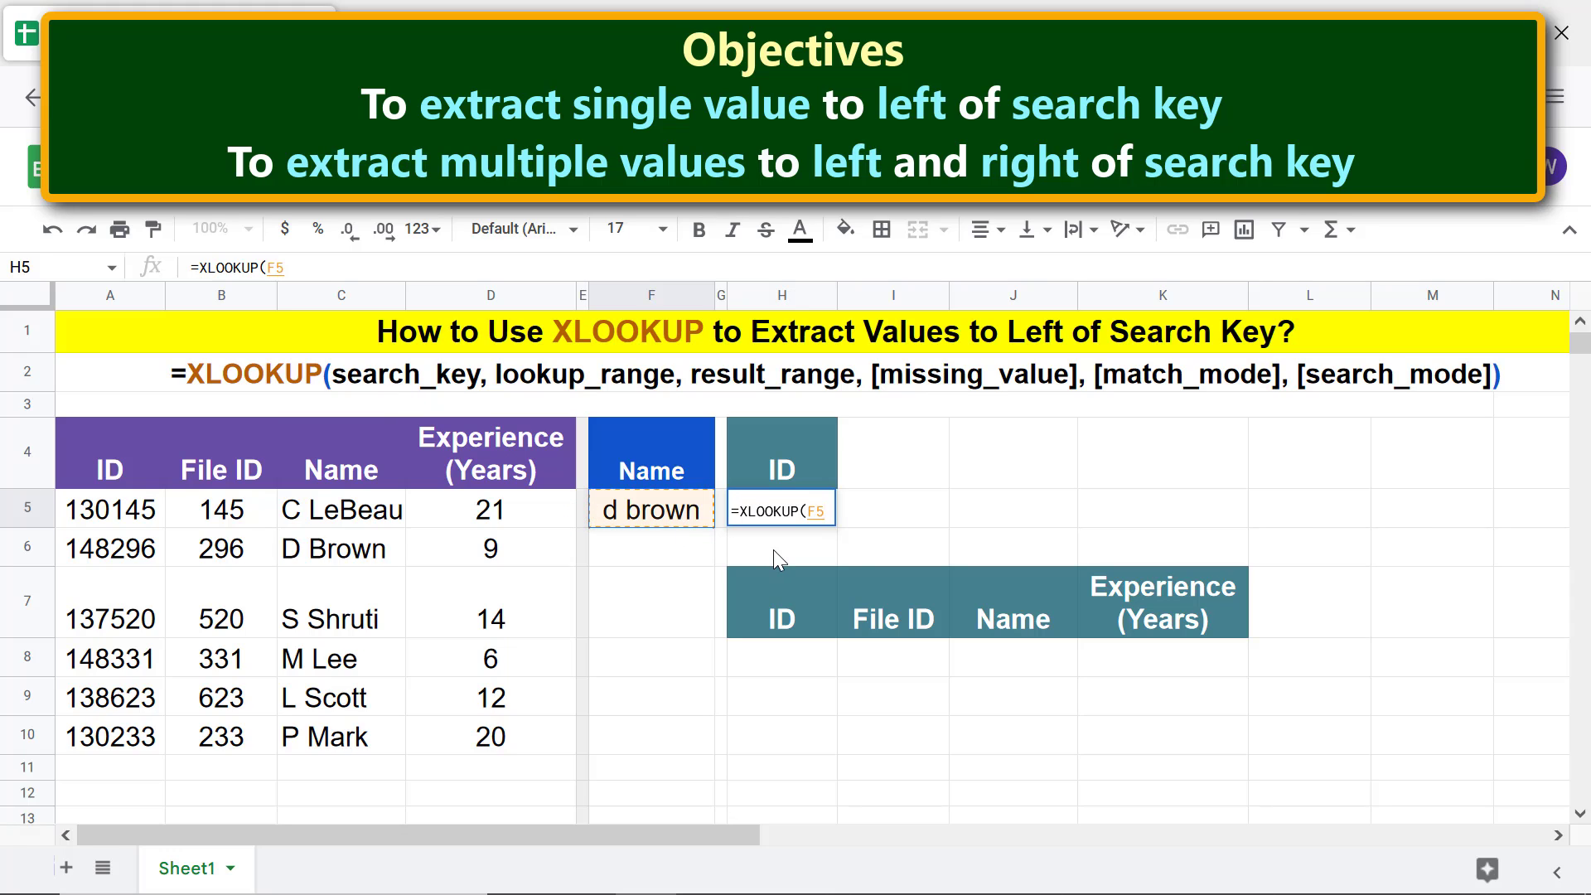
{"action": "type", "text": ","}
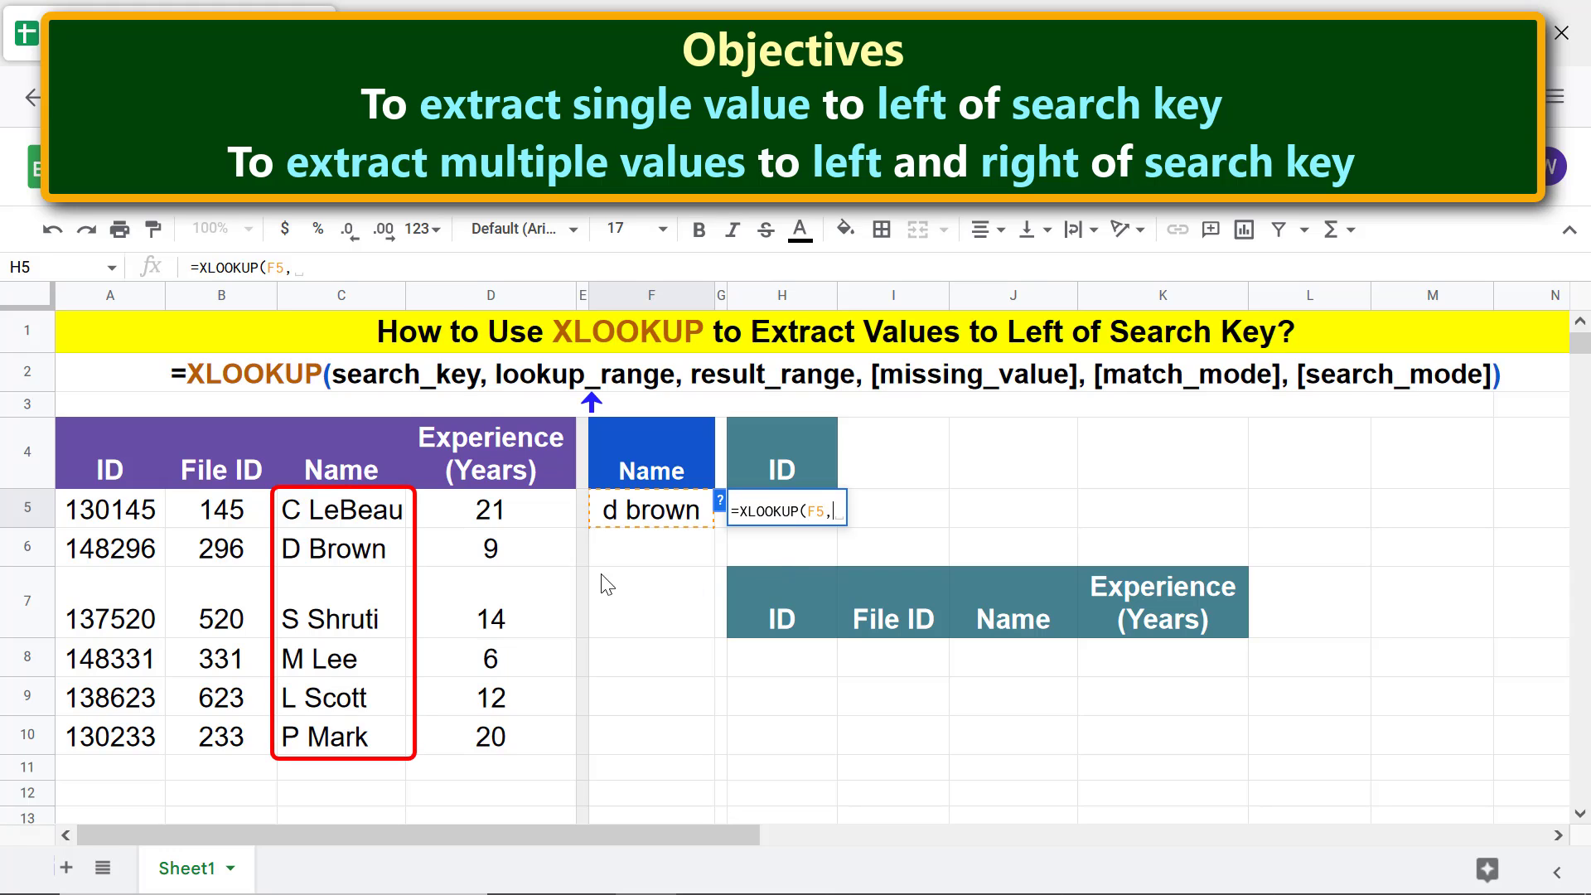
{"action": "left_click", "coordinate": [390, 515]}
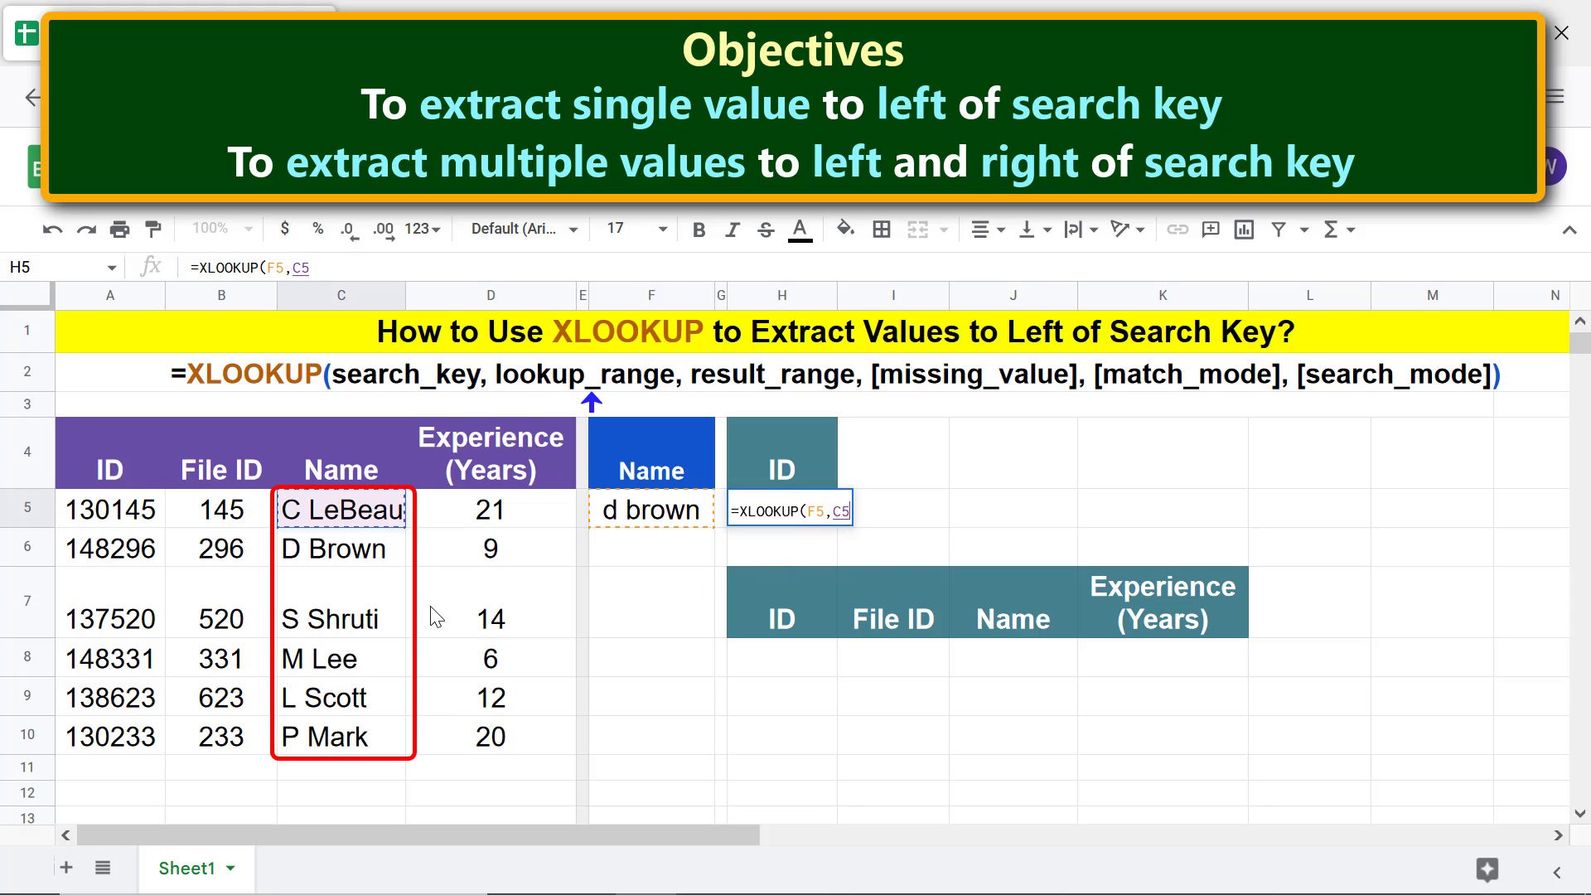
{"action": "left_click", "coordinate": [379, 748], "text": "shift"}
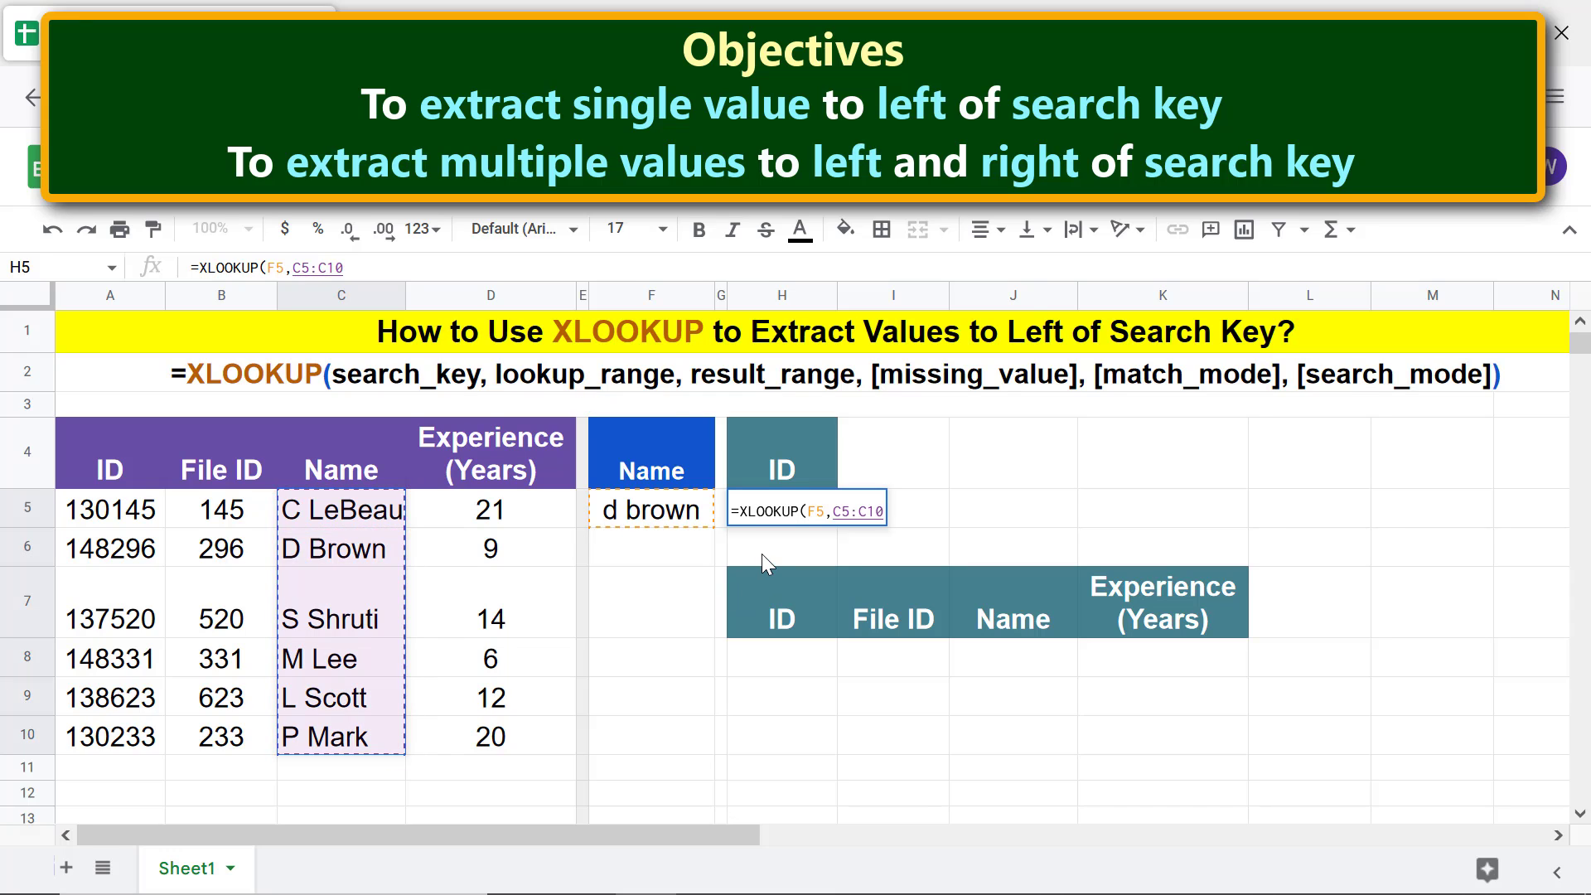
{"action": "type", "text": ","}
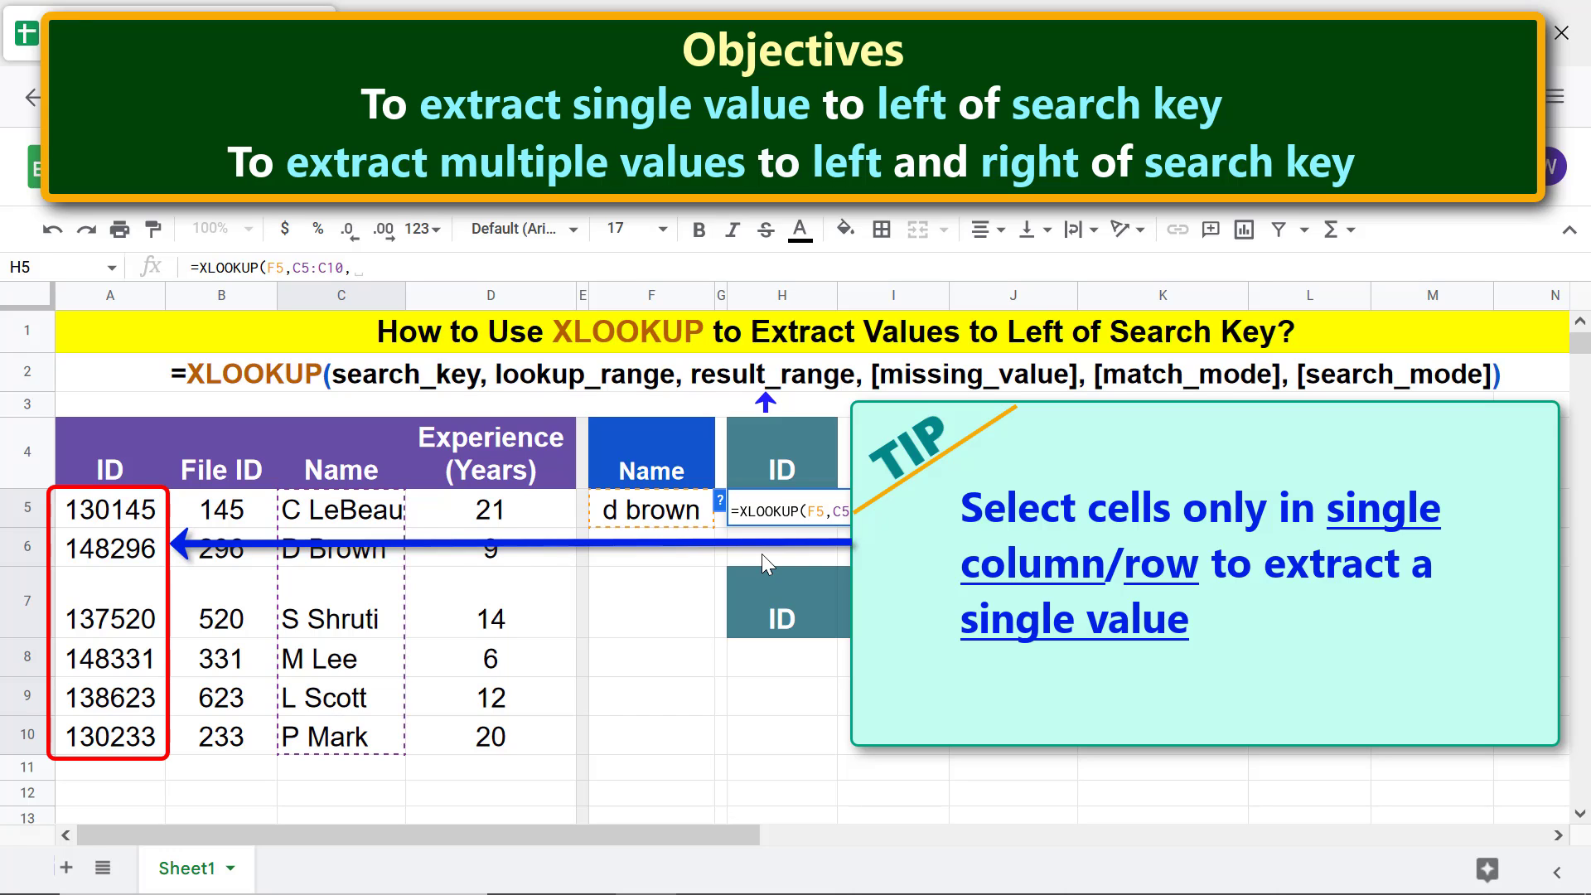
{"action": "left_click", "coordinate": [156, 513]}
{"action": "left_click", "coordinate": [142, 744], "text": "shift"}
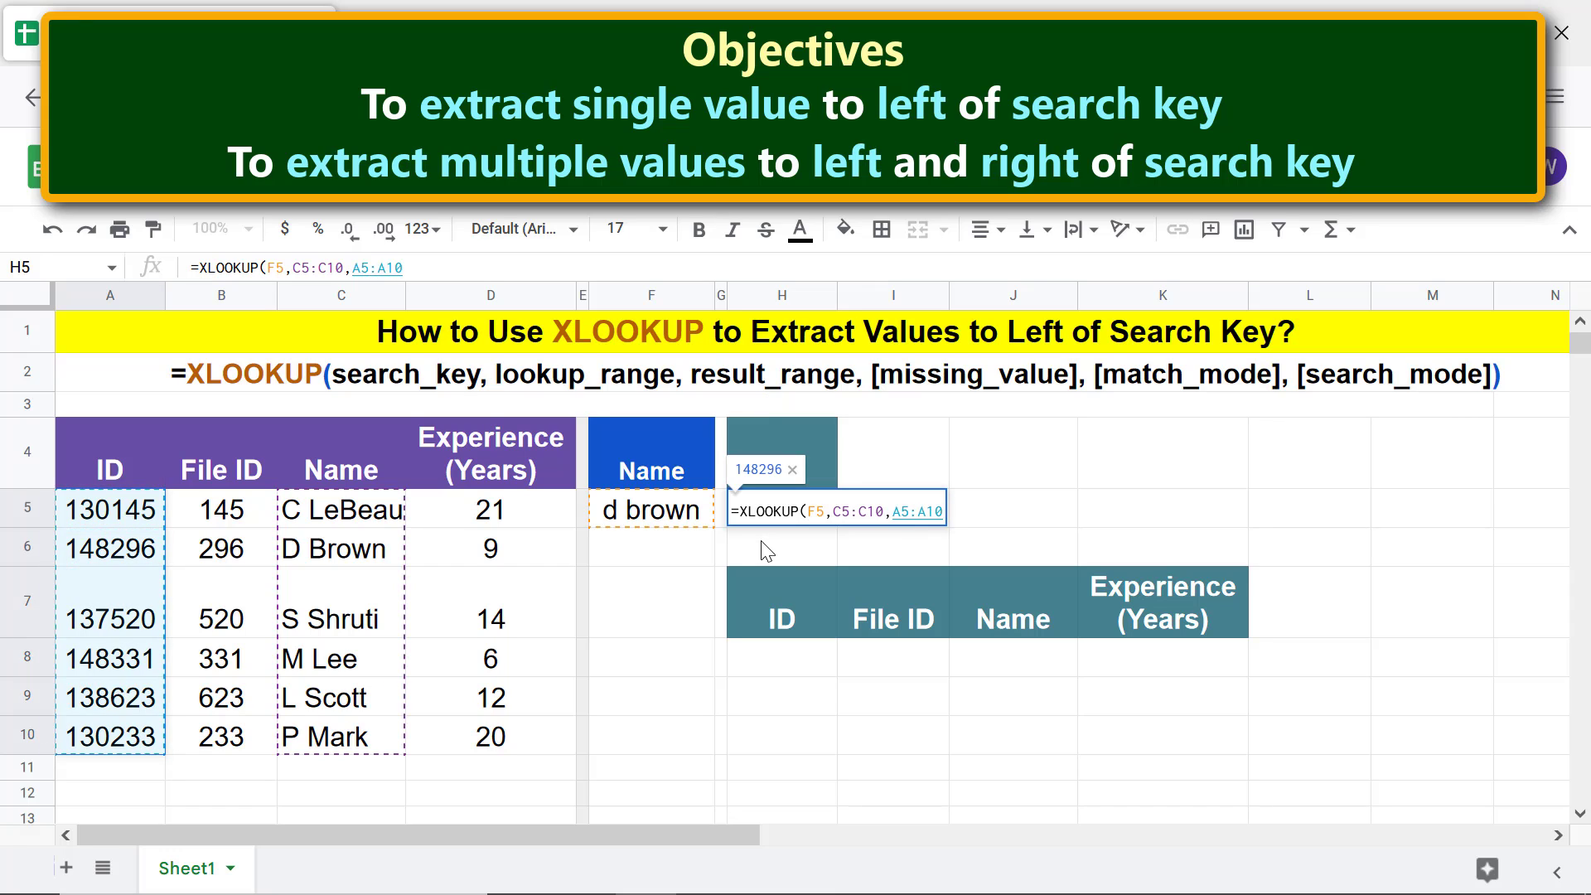
{"action": "key", "text": "Return"}
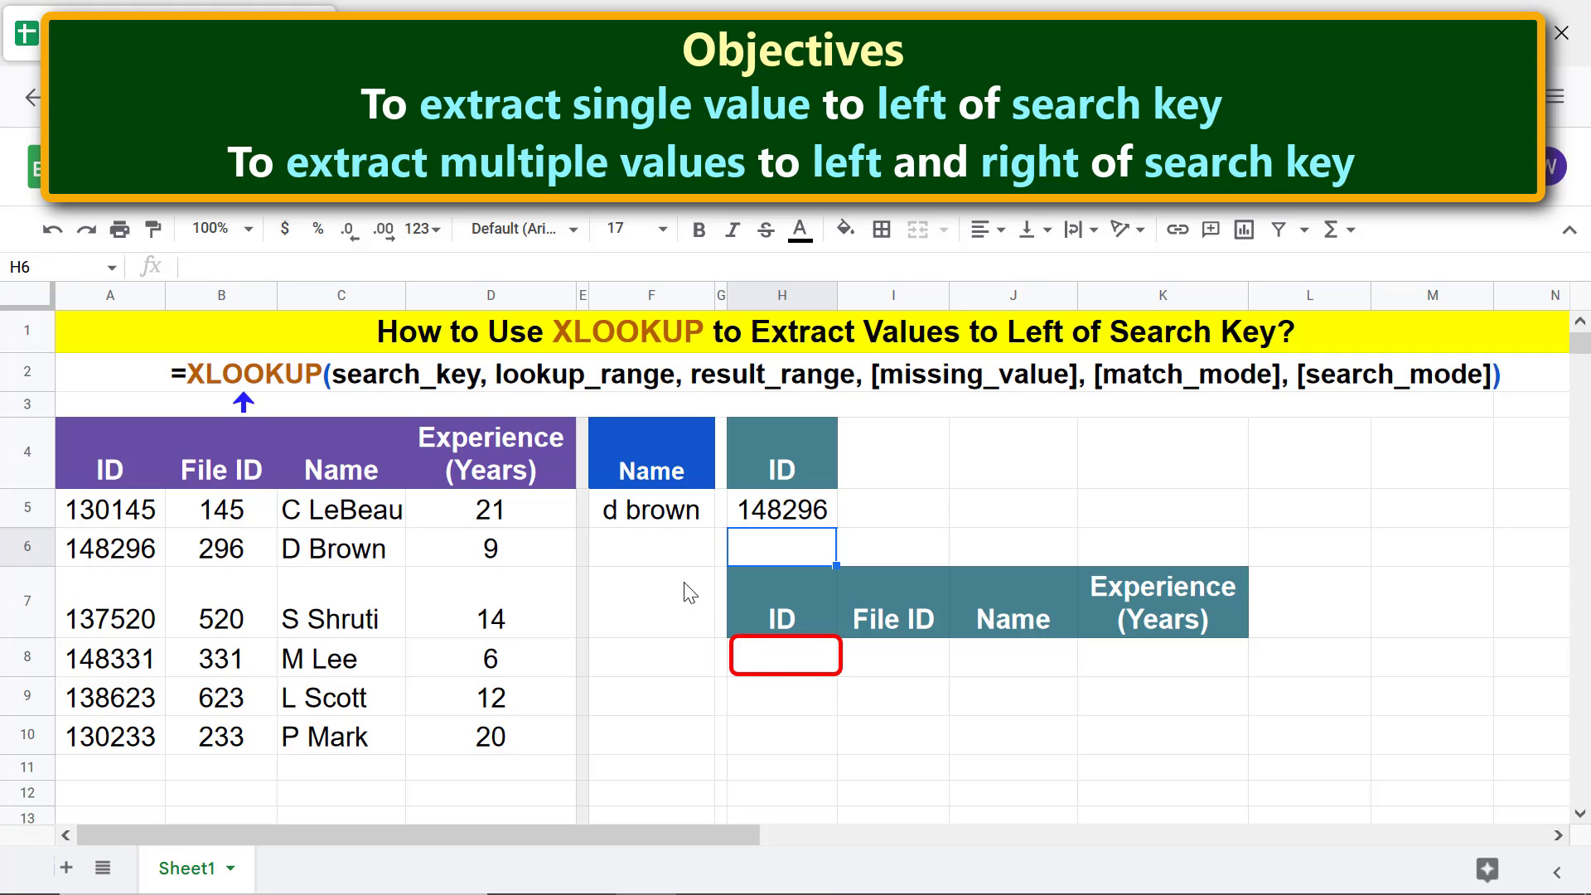
- Extract the full matching record from H8 across the second results table with =XLOOKUP(F5,C5:C10,A5:D10)
{"action": "left_click", "coordinate": [759, 658]}
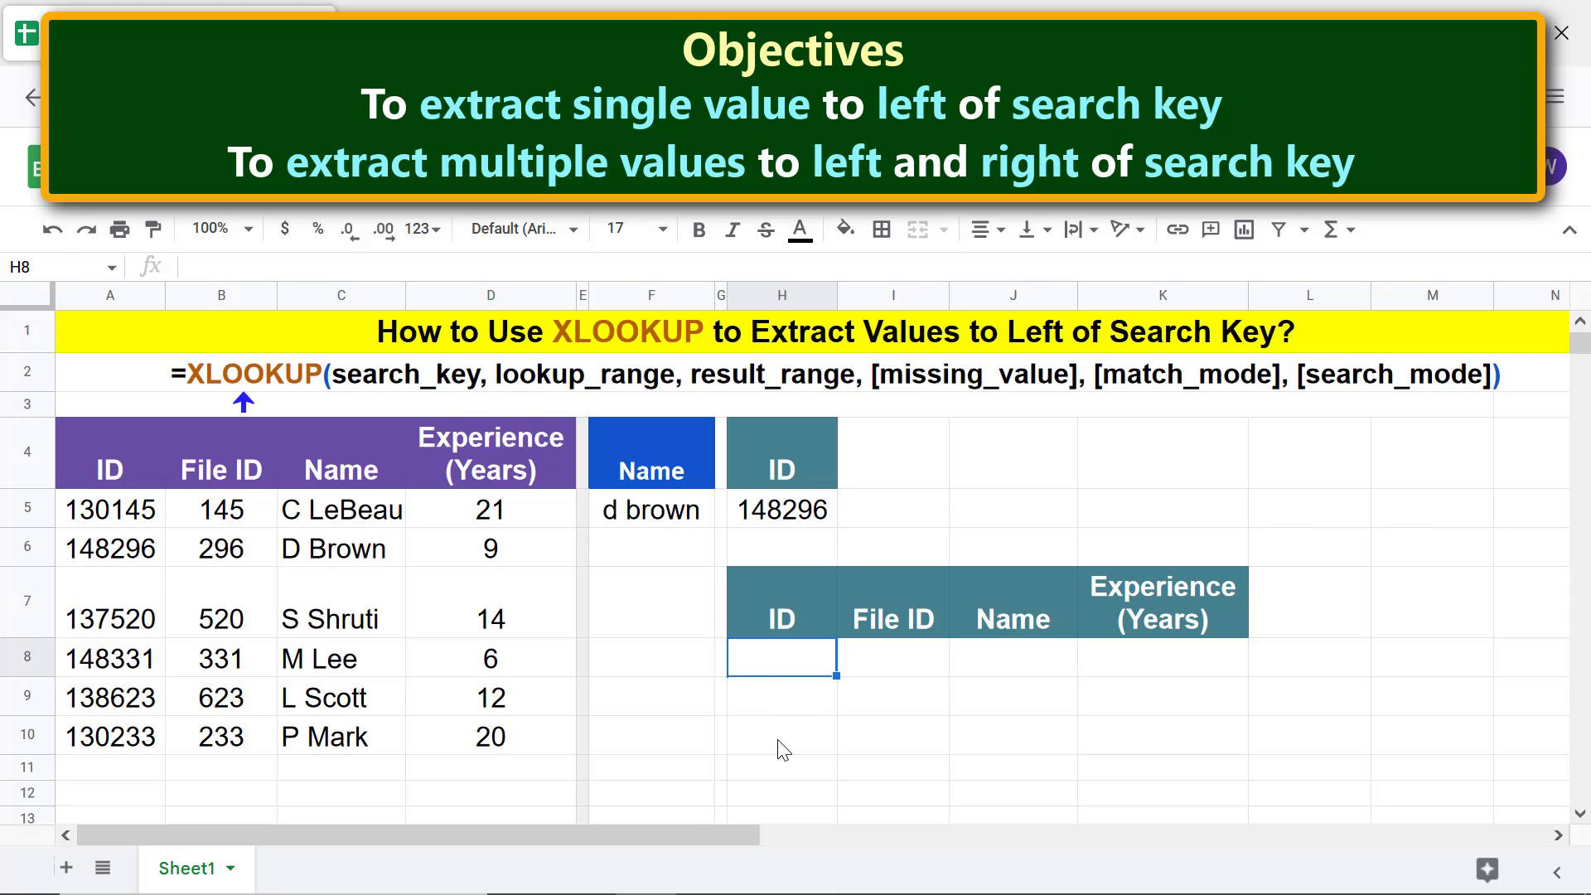
{"action": "type", "text": "=xl"}
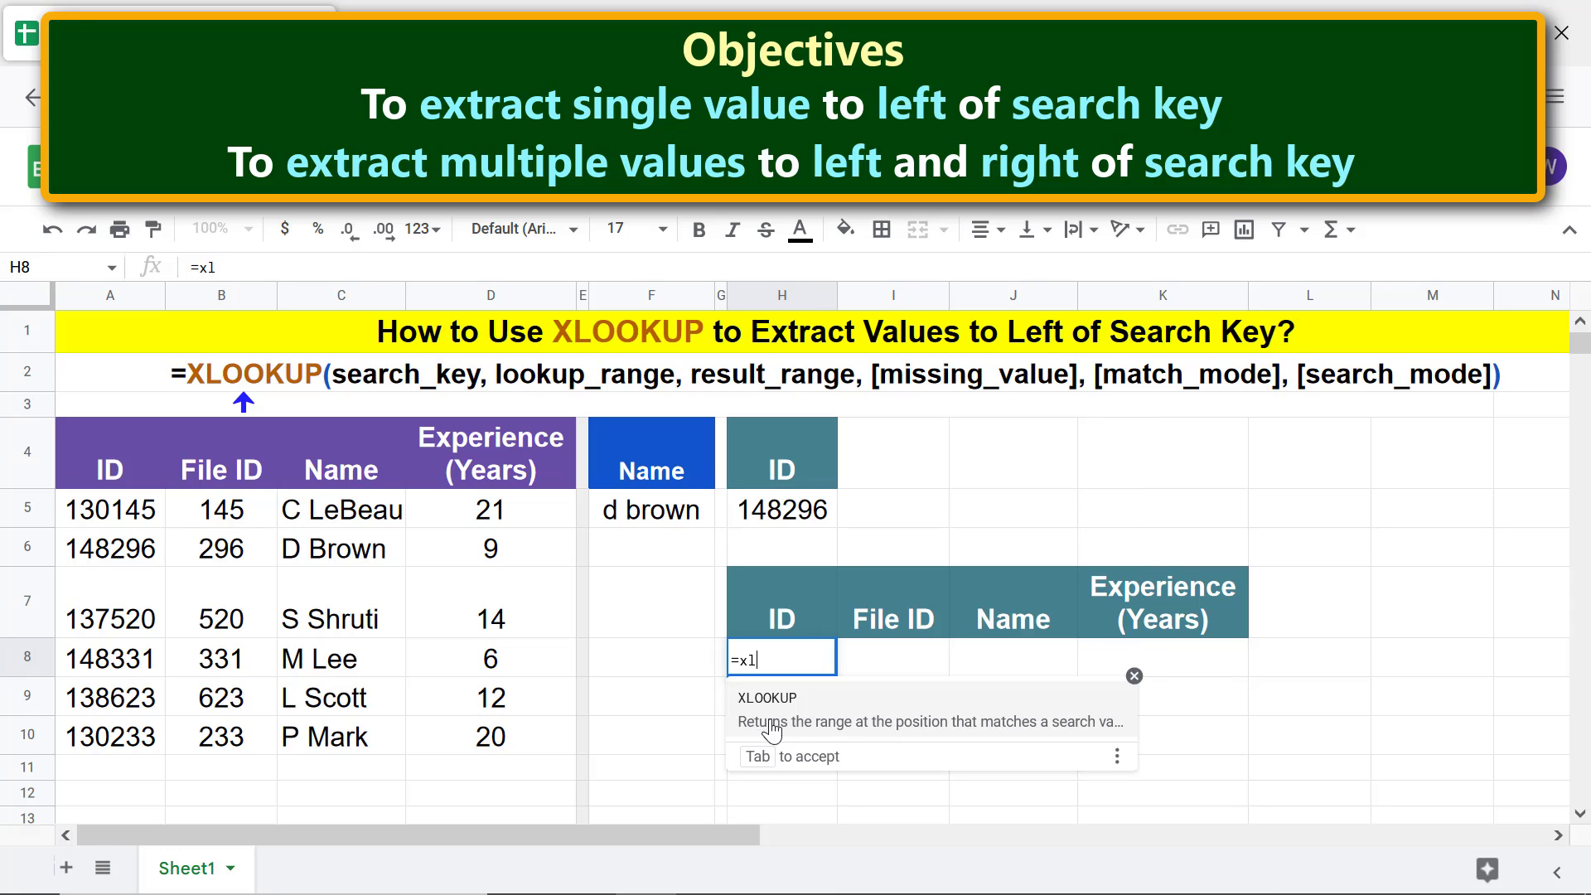
{"action": "left_click", "coordinate": [764, 705]}
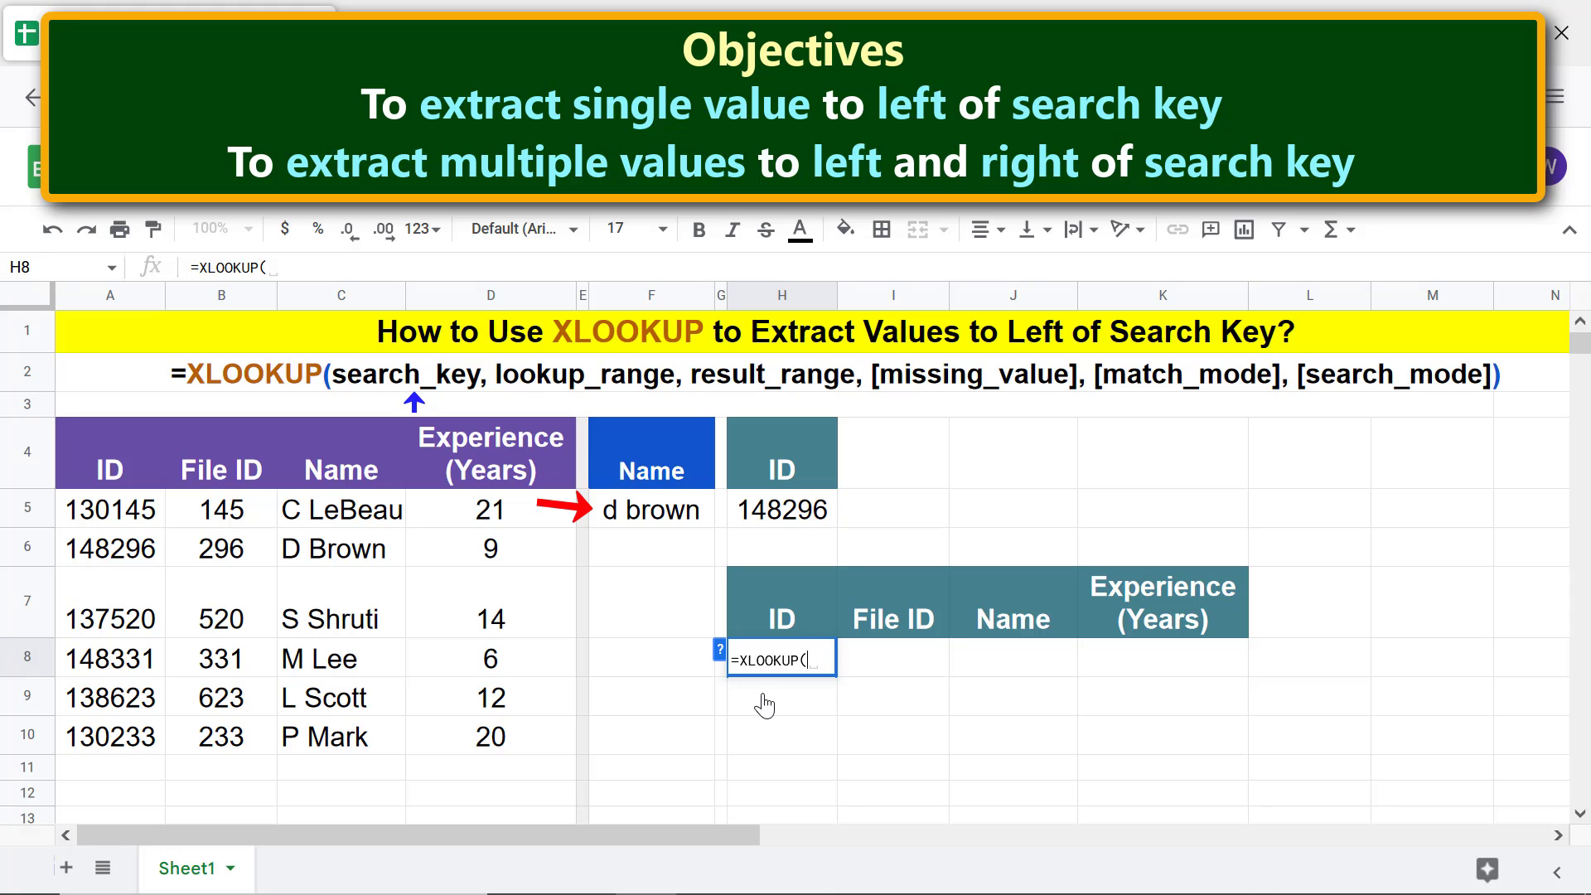
{"action": "left_click", "coordinate": [661, 519]}
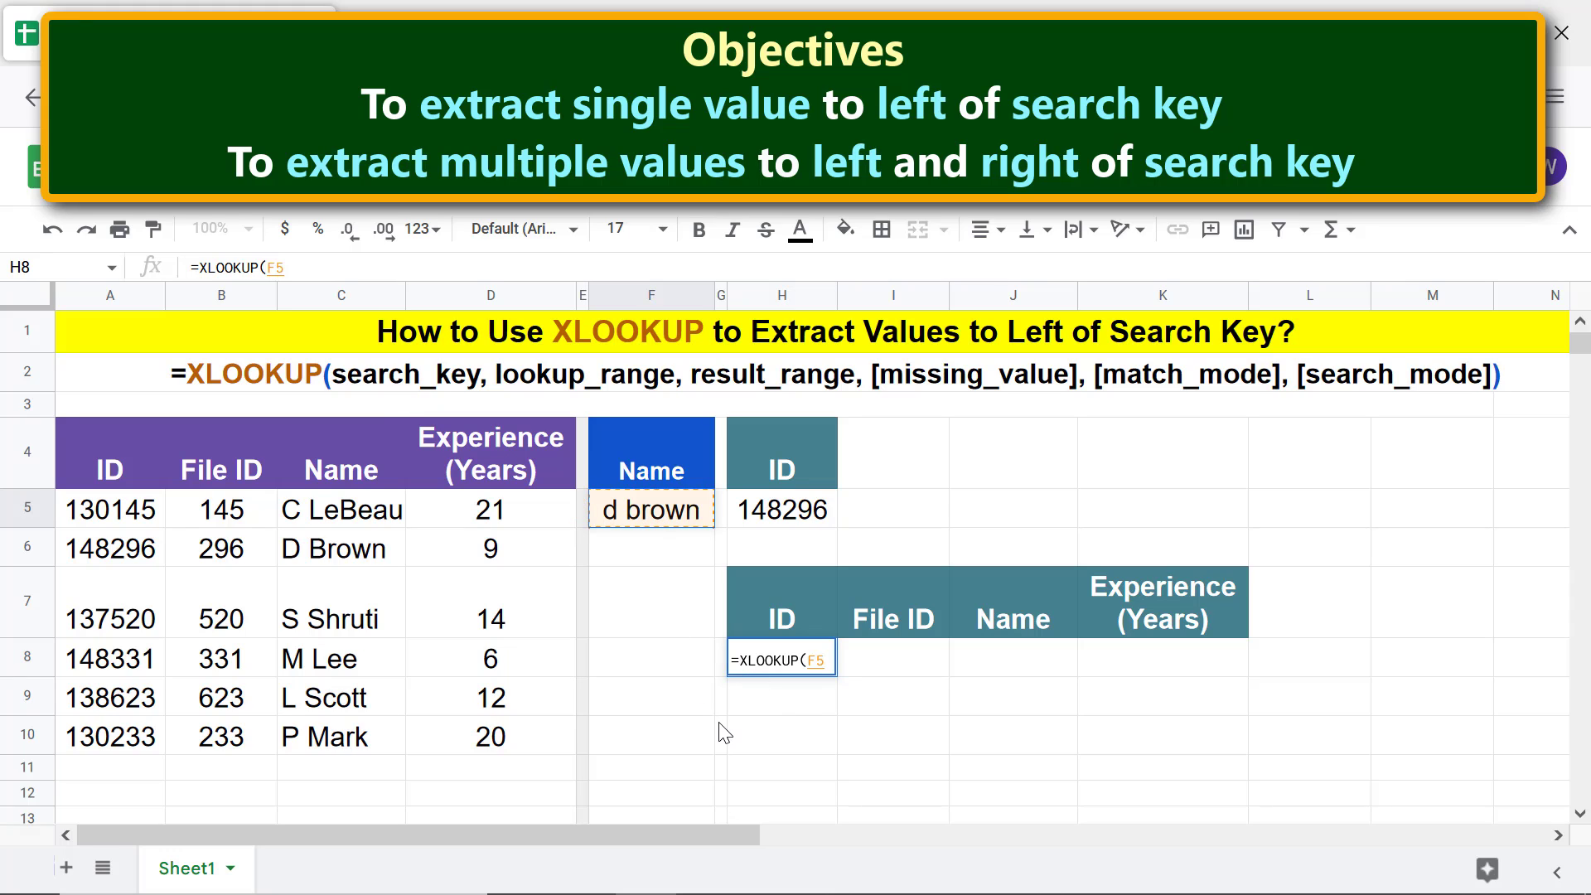
{"action": "type", "text": ","}
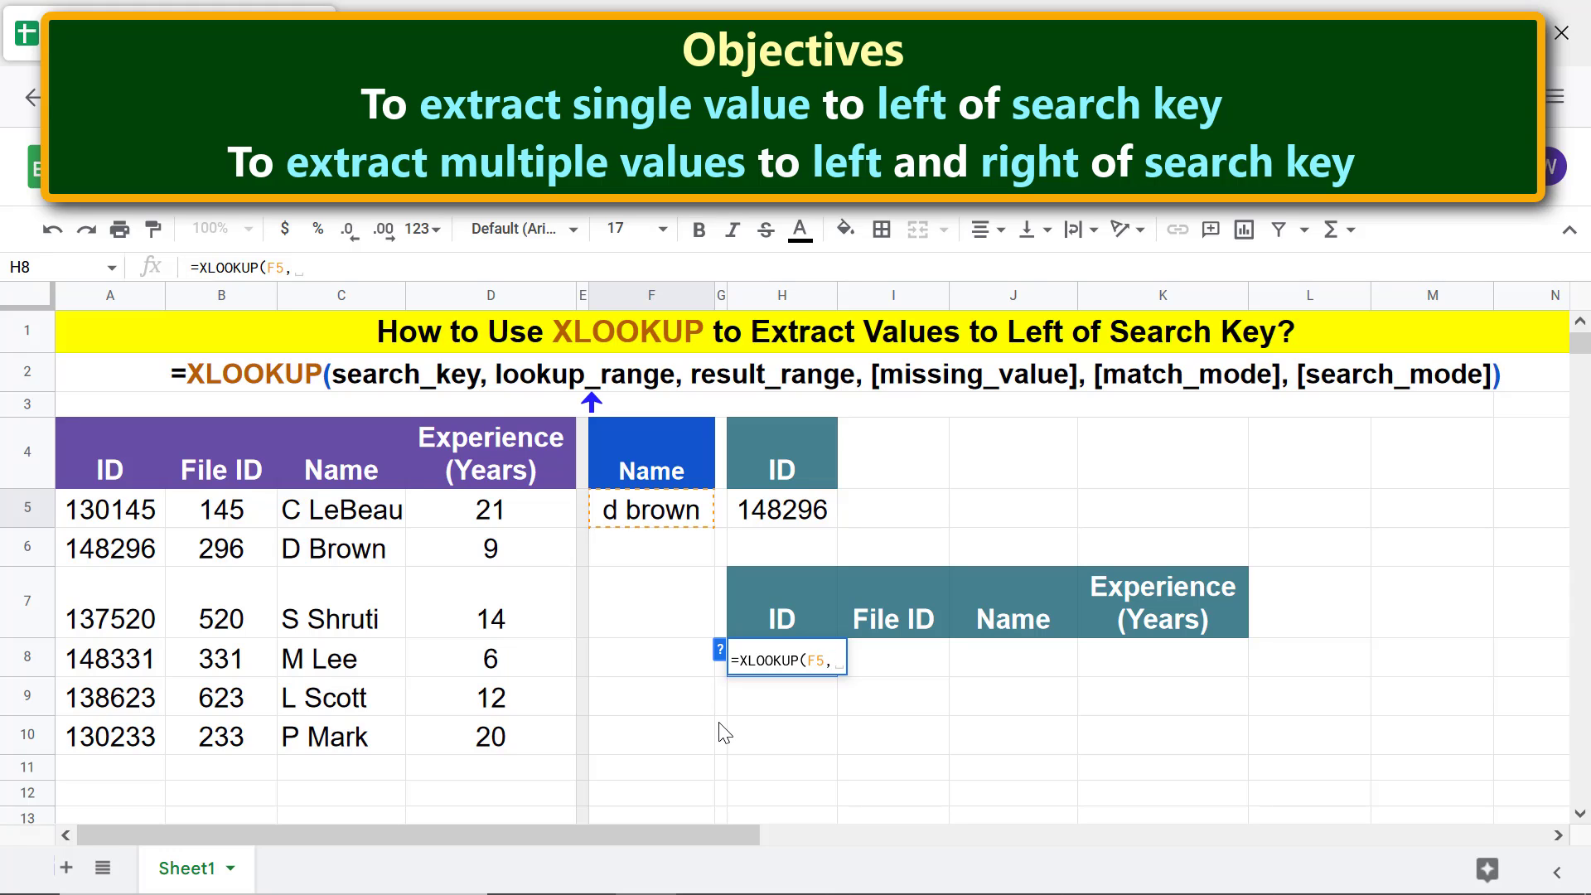
{"action": "left_click", "coordinate": [386, 522]}
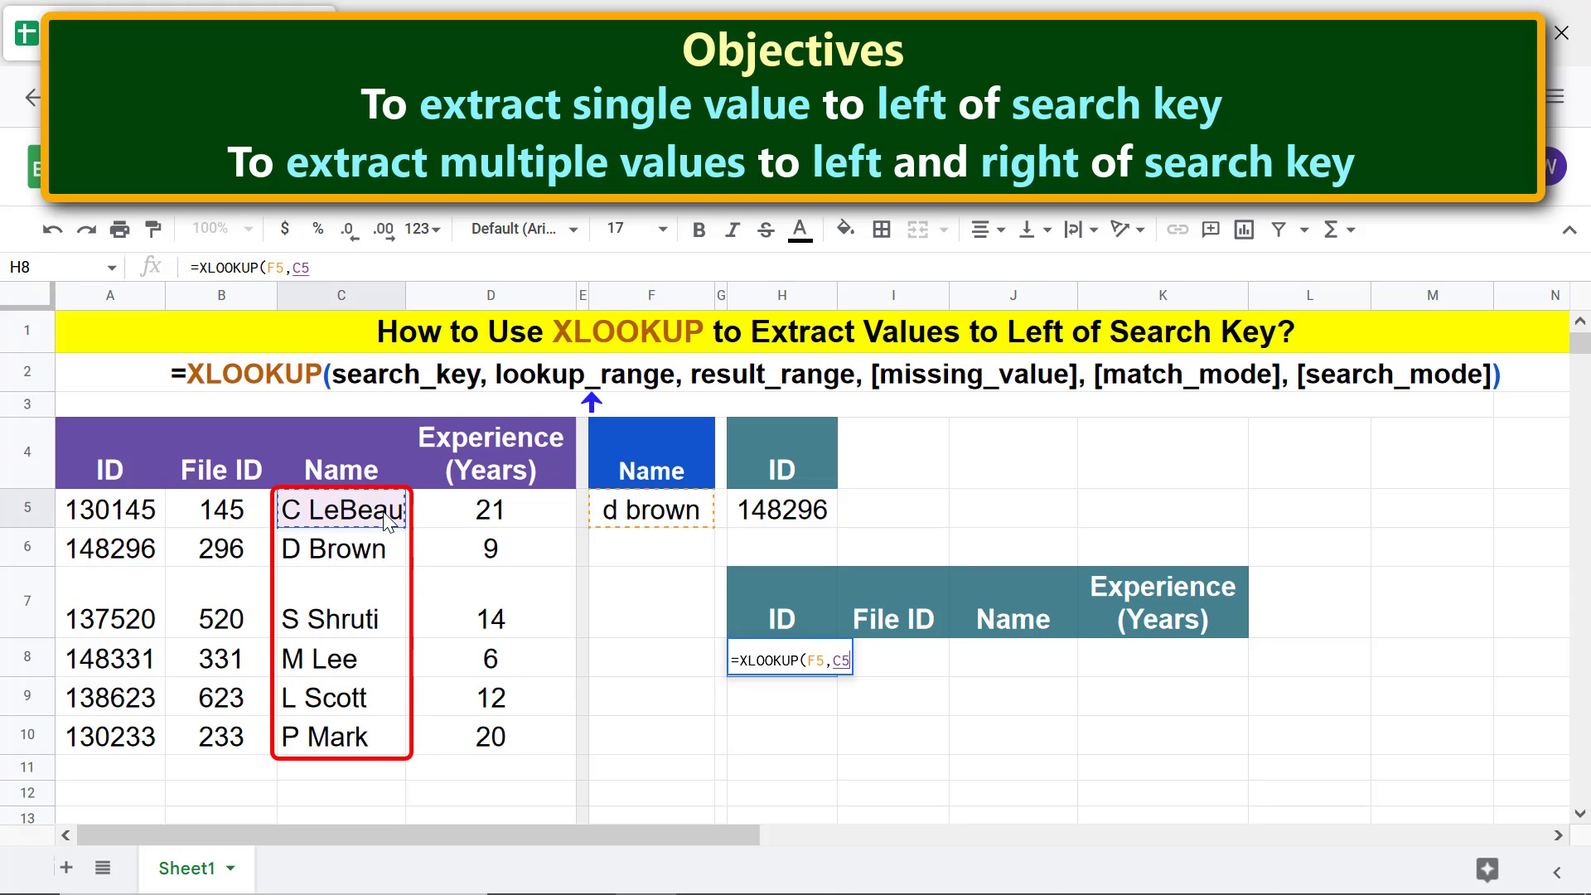
{"action": "left_click", "coordinate": [397, 736], "text": "shift"}
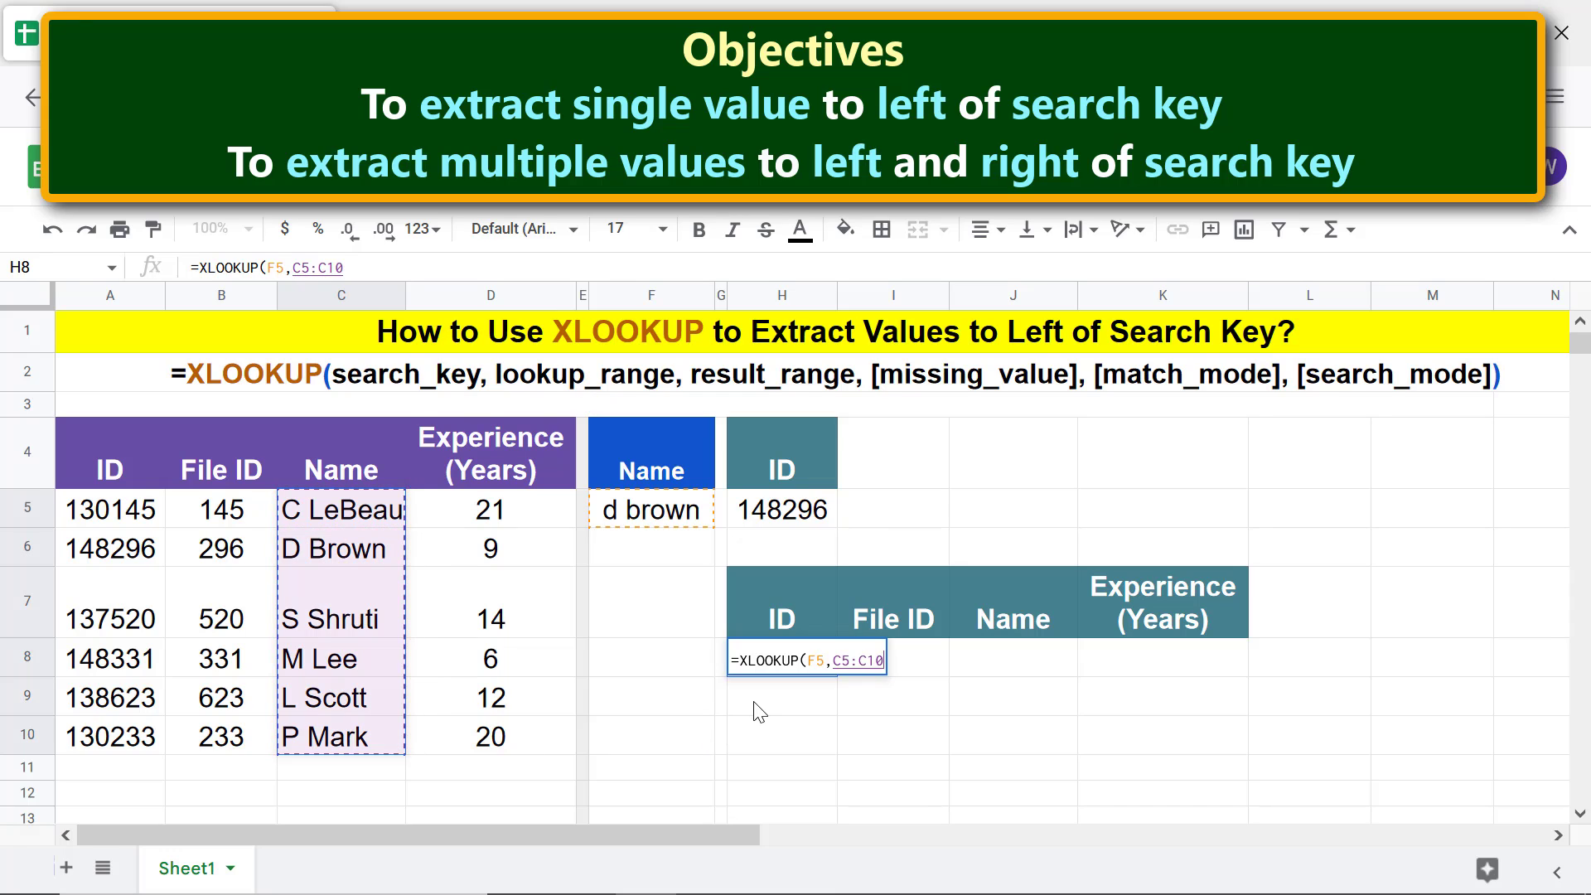
{"action": "type", "text": ","}
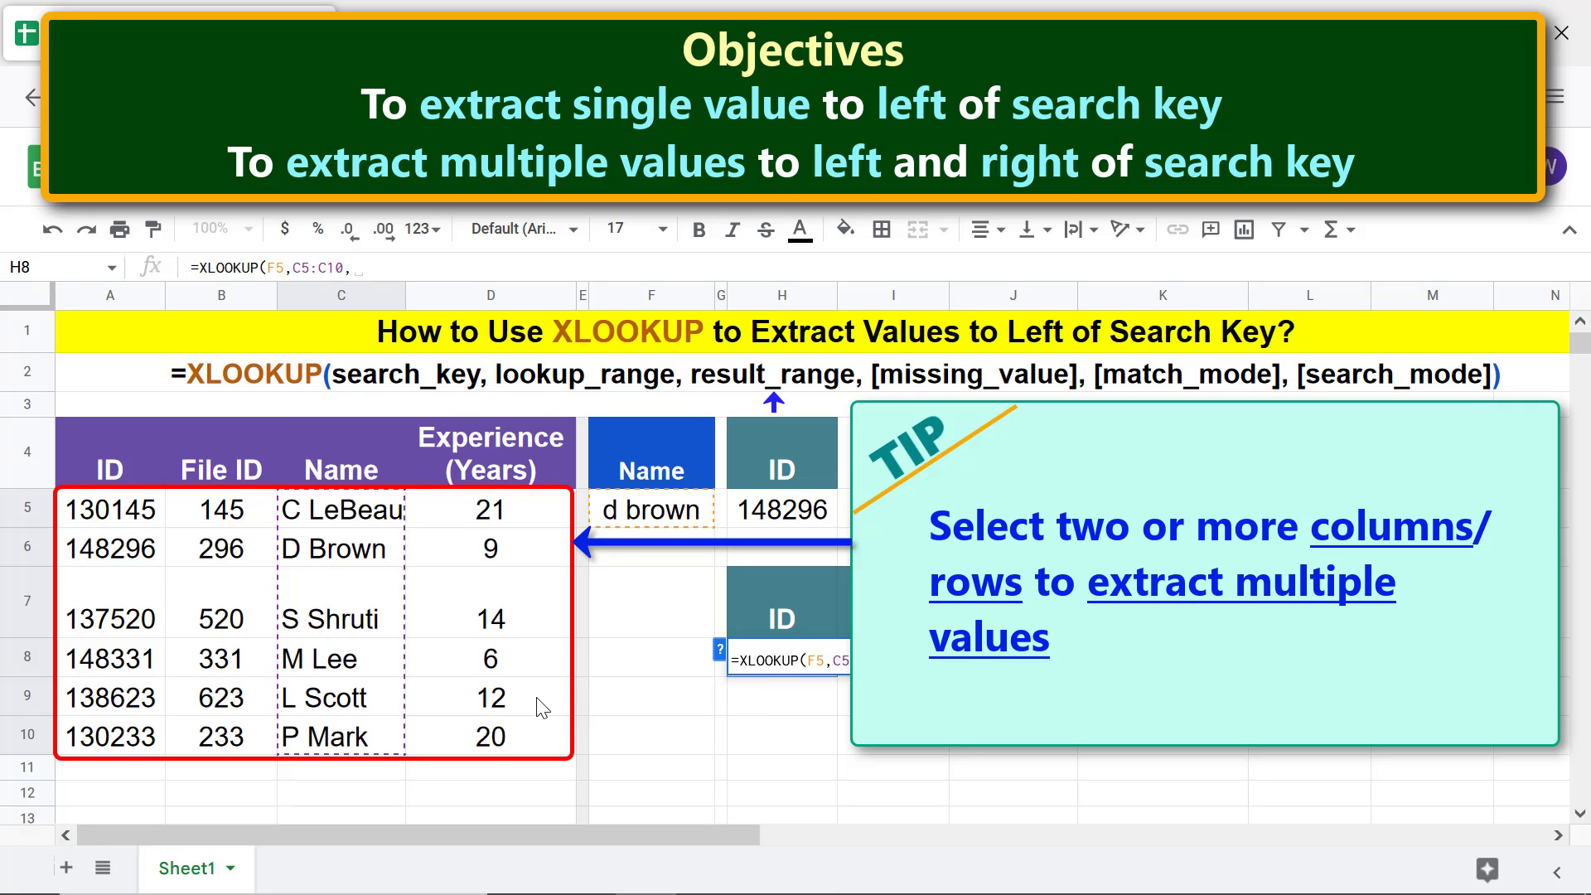
{"action": "left_click", "coordinate": [162, 521]}
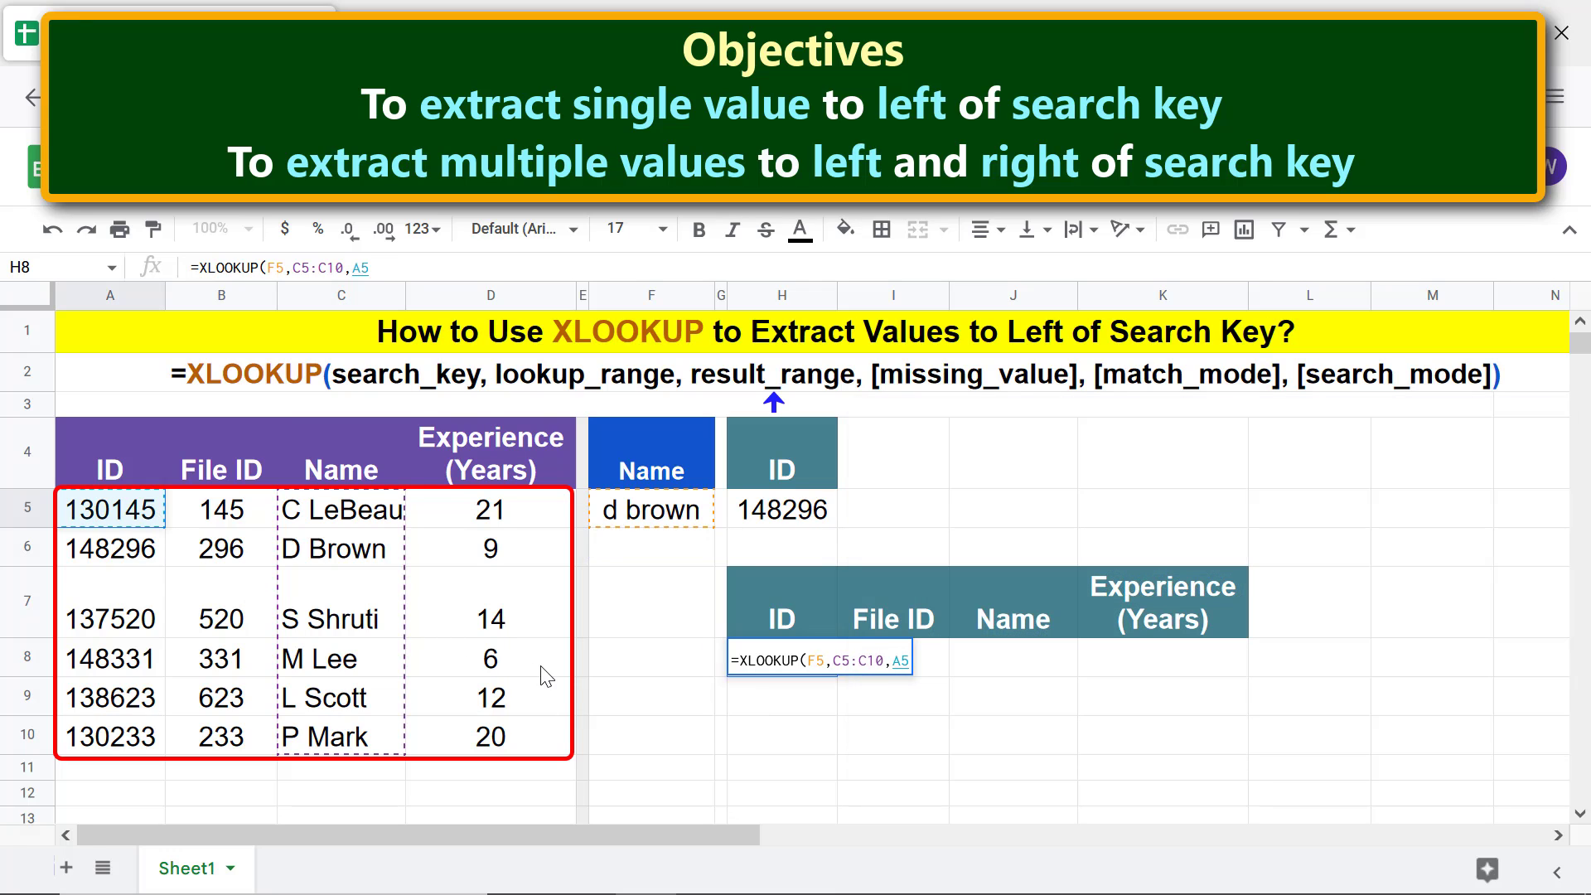
{"action": "left_click", "coordinate": [530, 750], "text": "shift"}
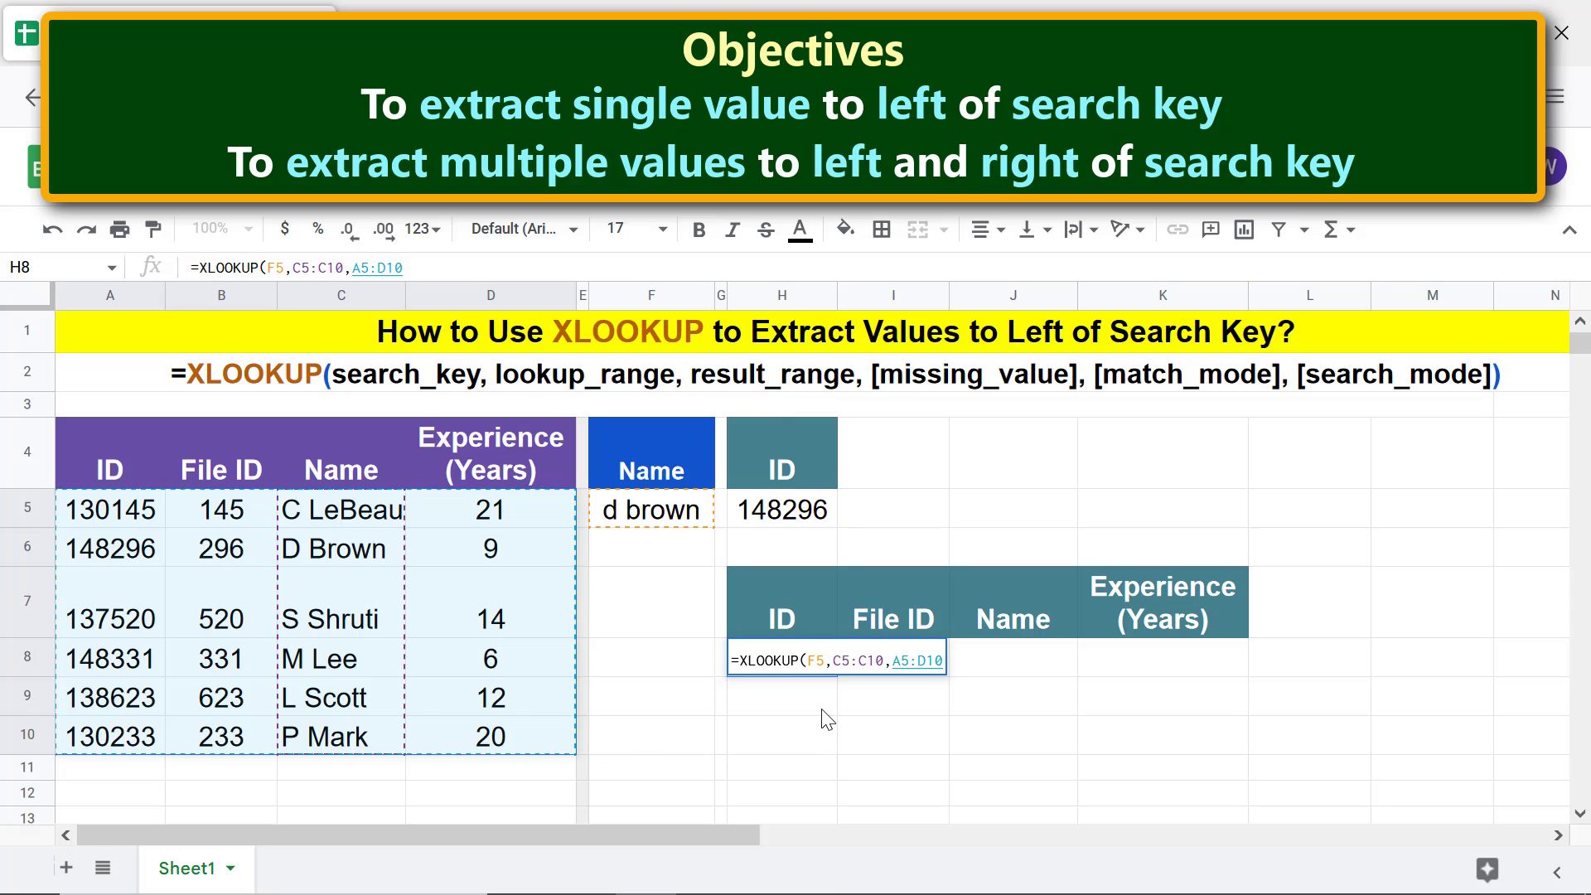
{"action": "key", "text": "Return"}
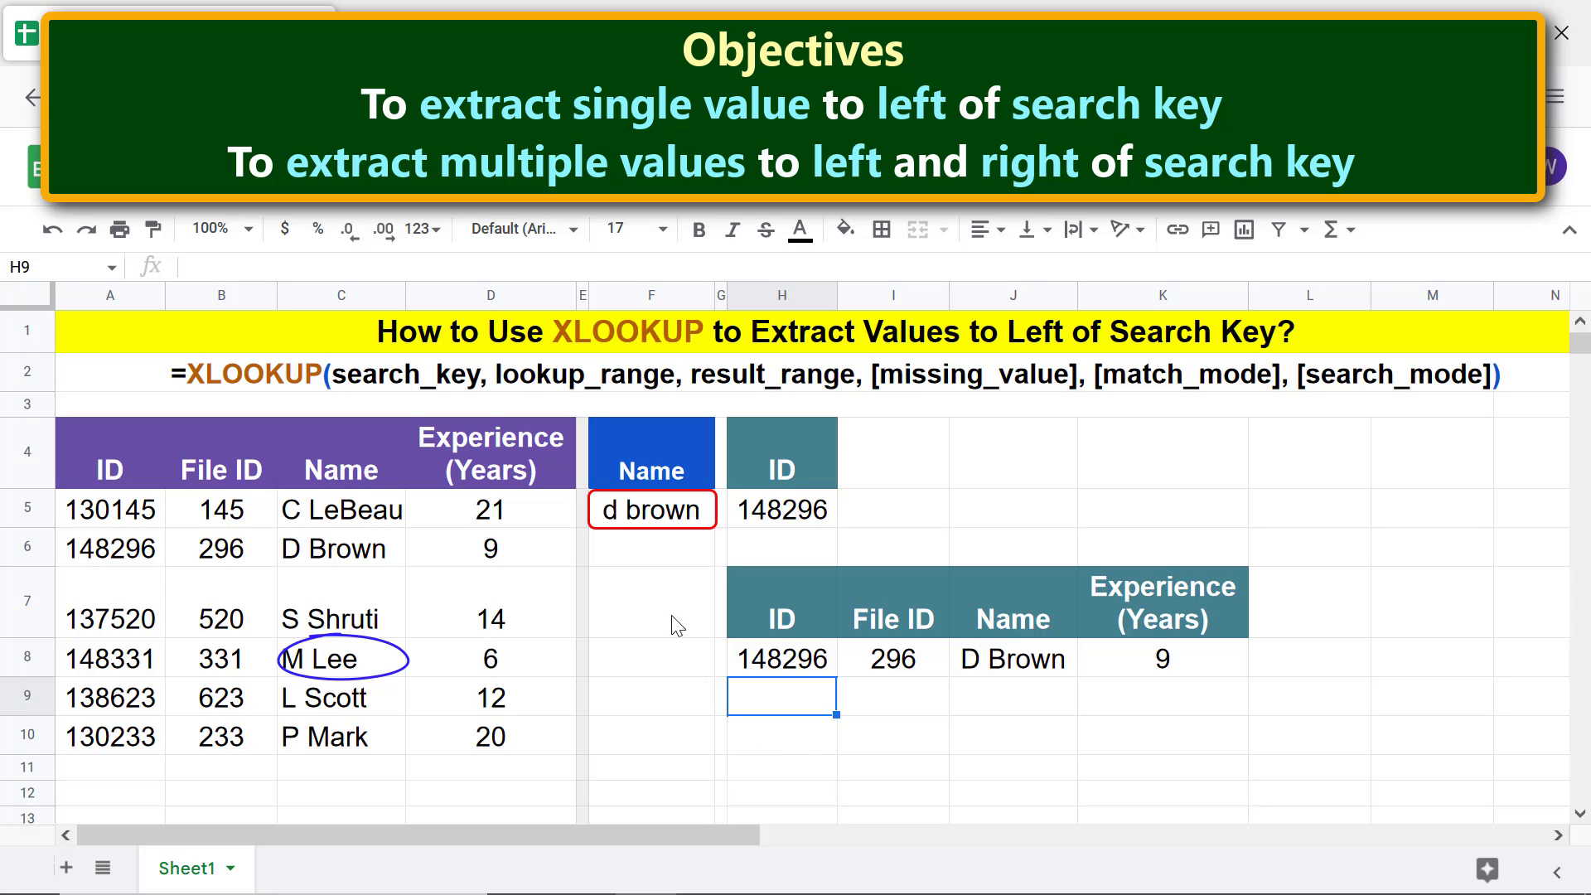
- Replace the search key in F5 with the person's name from cell C8, in lowercase
{"action": "left_click", "coordinate": [652, 515]}
{"action": "type", "text": "m"}
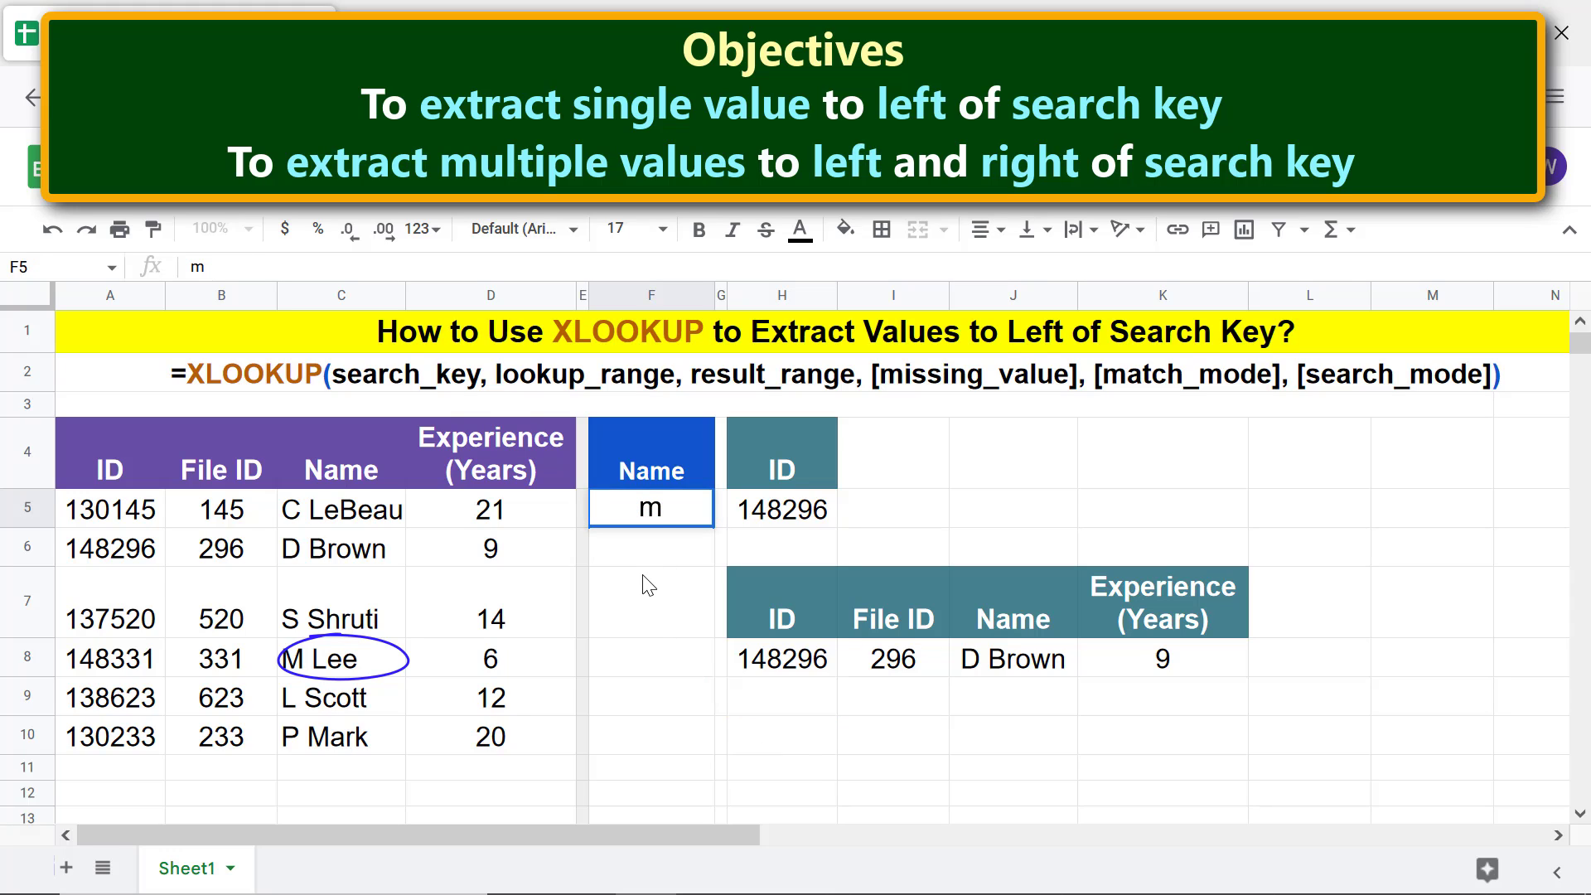
{"action": "type", "text": " lee"}
{"action": "key", "text": "Return"}
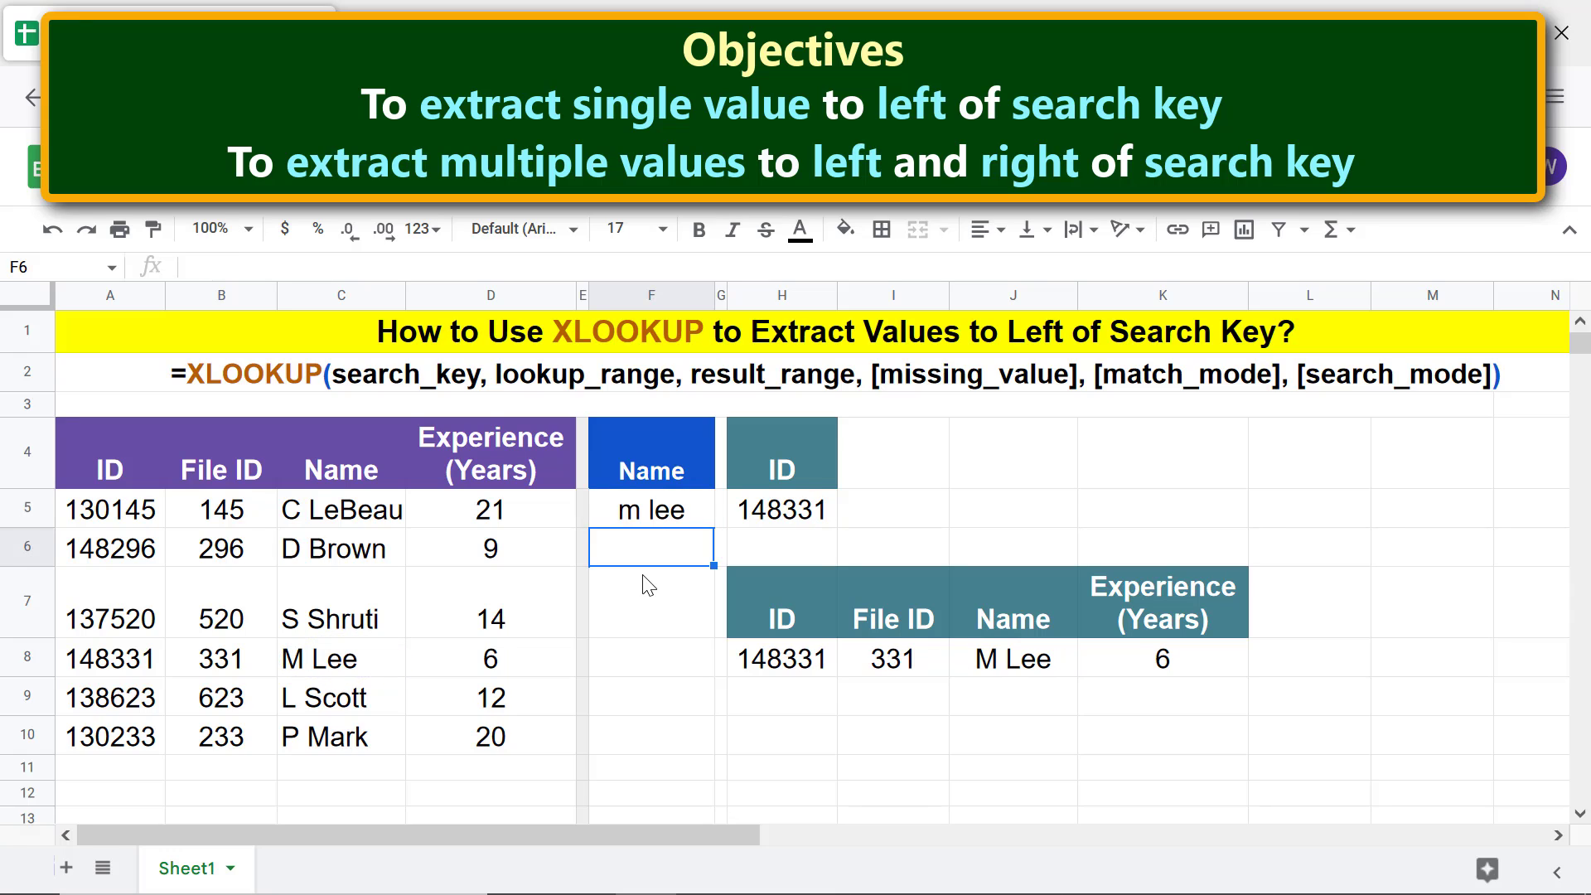